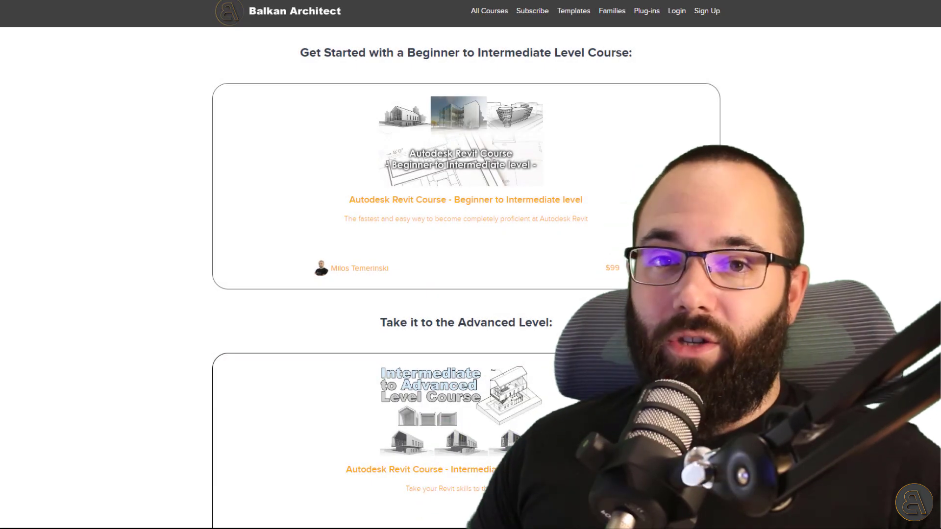
- Scroll through the Balkan Architect courses page
{"action": "scroll", "coordinate": [466, 277], "scroll_direction": "down", "scroll_amount": 6}
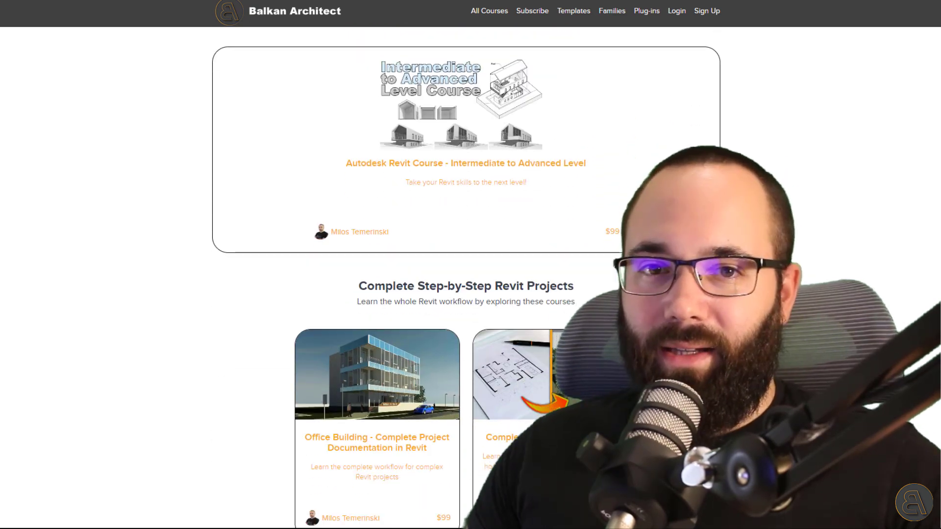
{"action": "scroll", "coordinate": [466, 277], "scroll_direction": "down", "scroll_amount": 4}
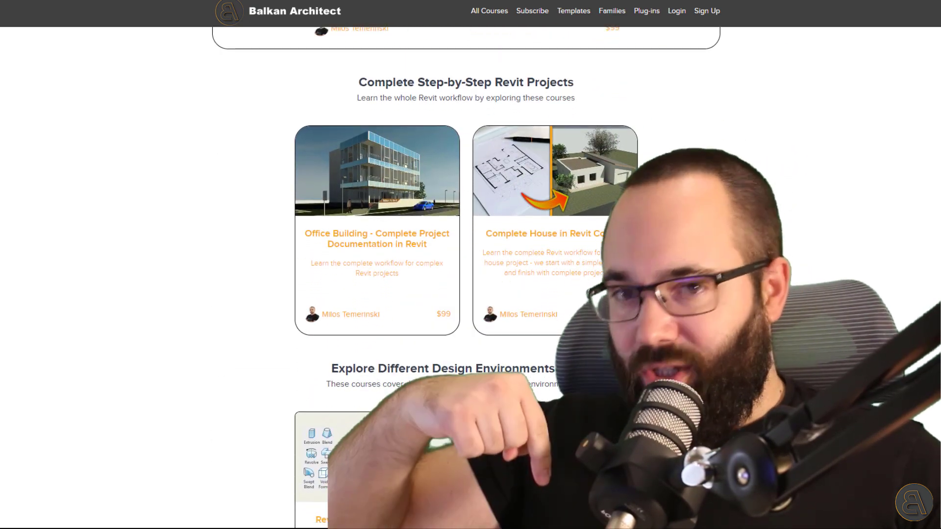
{"action": "scroll", "coordinate": [466, 277], "scroll_direction": "down", "scroll_amount": 7}
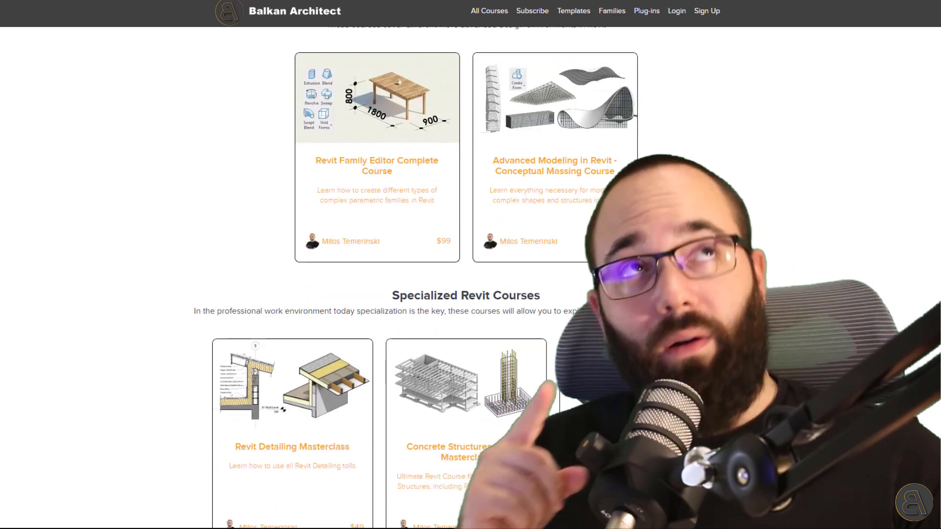
{"action": "scroll", "coordinate": [466, 277], "scroll_direction": "down", "scroll_amount": 5}
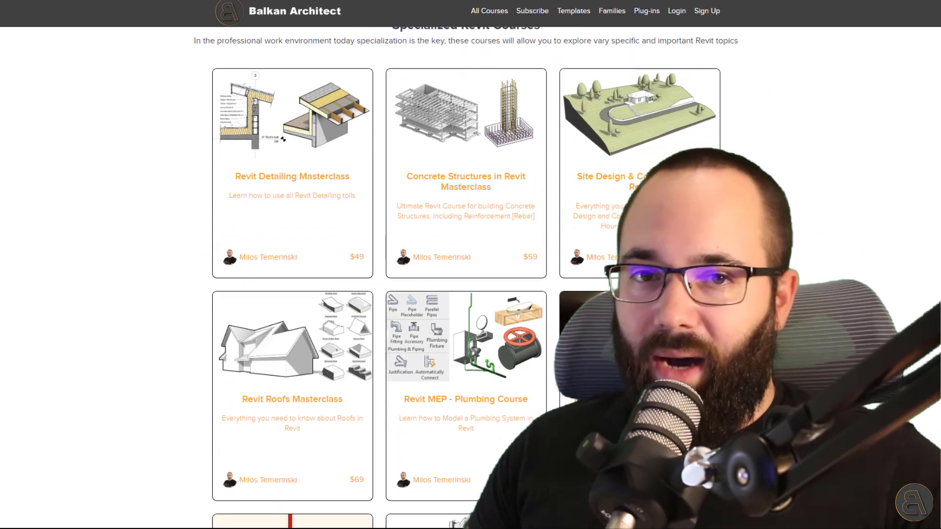
{"action": "scroll", "coordinate": [466, 276], "scroll_direction": "down", "scroll_amount": 2}
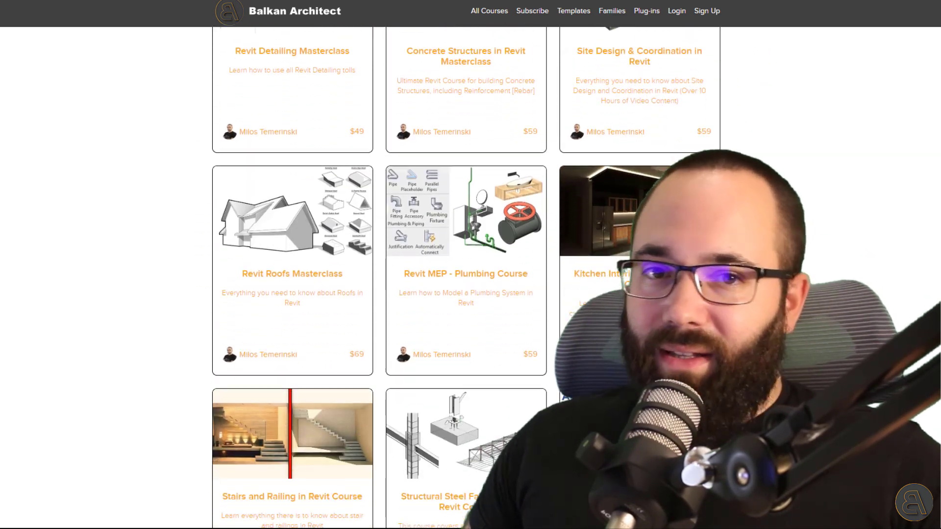
{"action": "scroll", "coordinate": [466, 277], "scroll_direction": "down", "scroll_amount": 6}
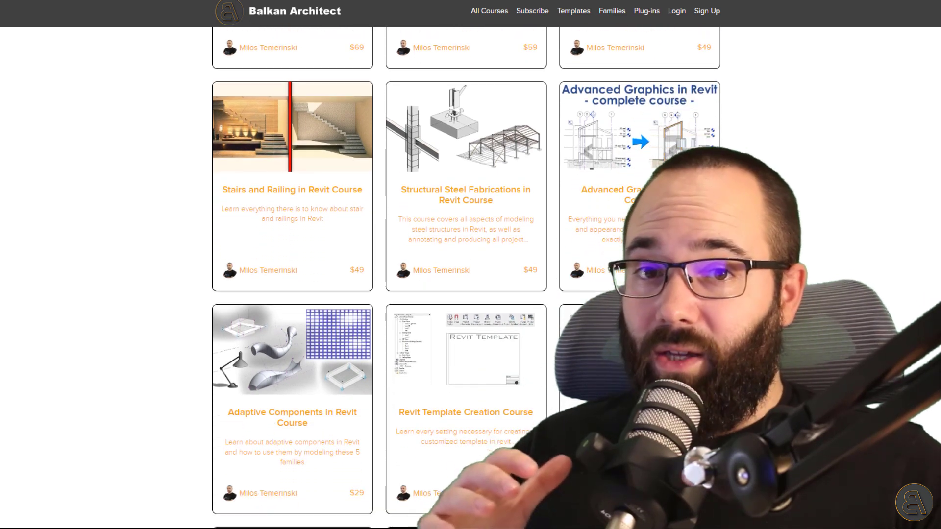
{"action": "scroll", "coordinate": [466, 277], "scroll_direction": "down", "scroll_amount": 5}
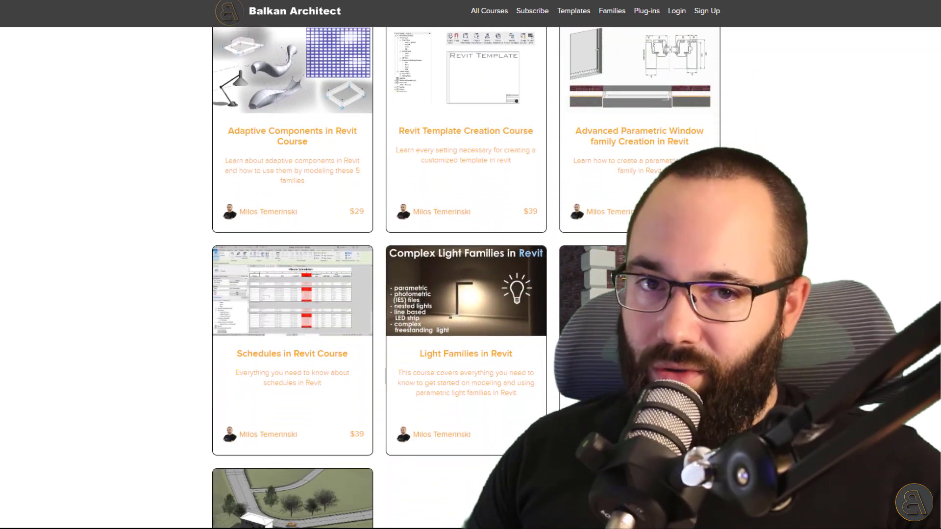
{"action": "scroll", "coordinate": [466, 277], "scroll_direction": "up", "scroll_amount": 15}
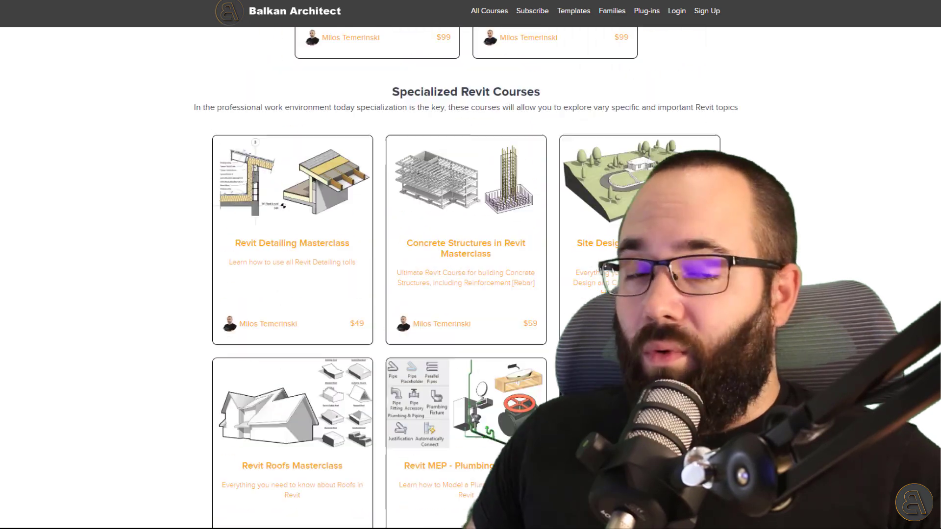
{"action": "scroll", "coordinate": [466, 277], "scroll_direction": "up", "scroll_amount": 15}
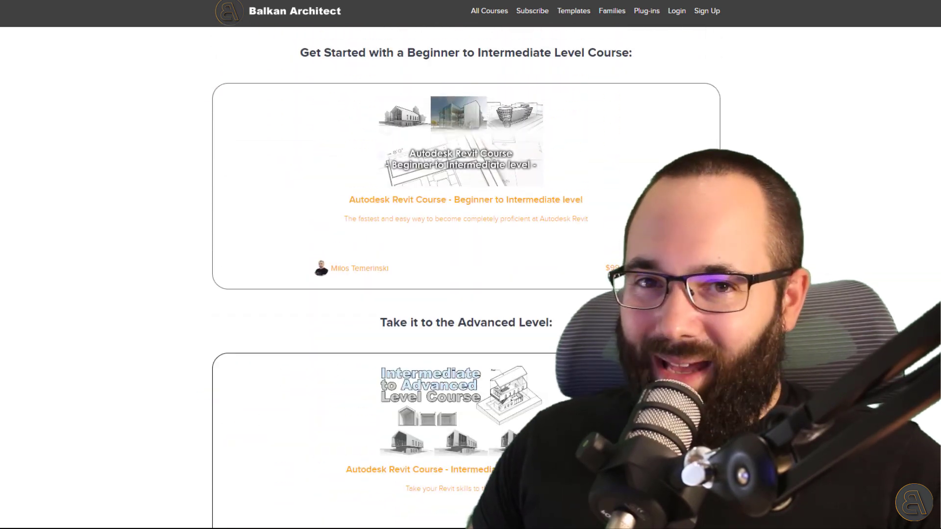
- Browse the site's Templates and Families pages
{"action": "left_click", "coordinate": [572, 12]}
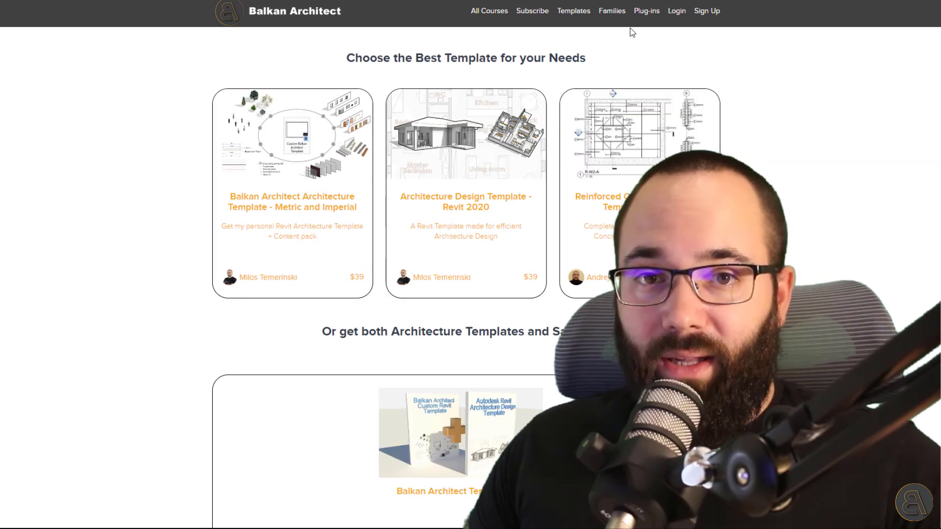
{"action": "left_click", "coordinate": [613, 11]}
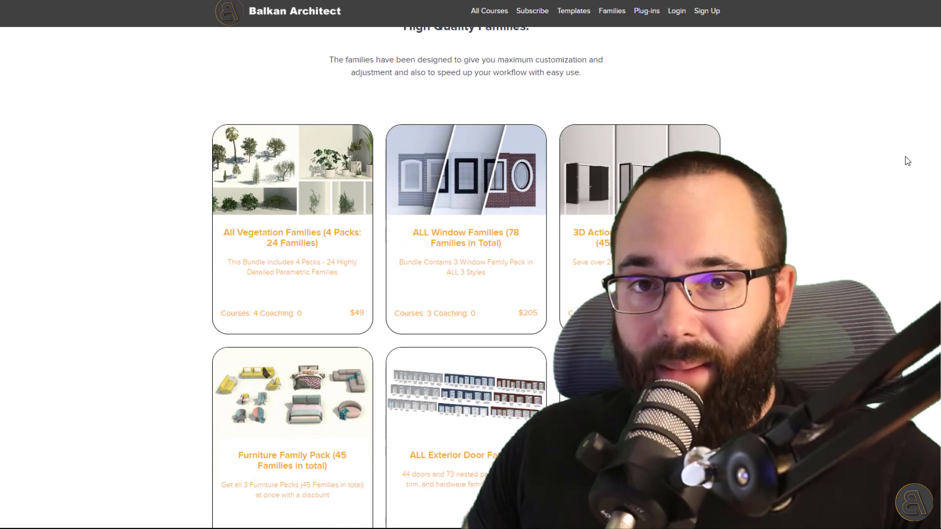
{"action": "scroll", "coordinate": [905, 158], "scroll_direction": "down", "scroll_amount": 12}
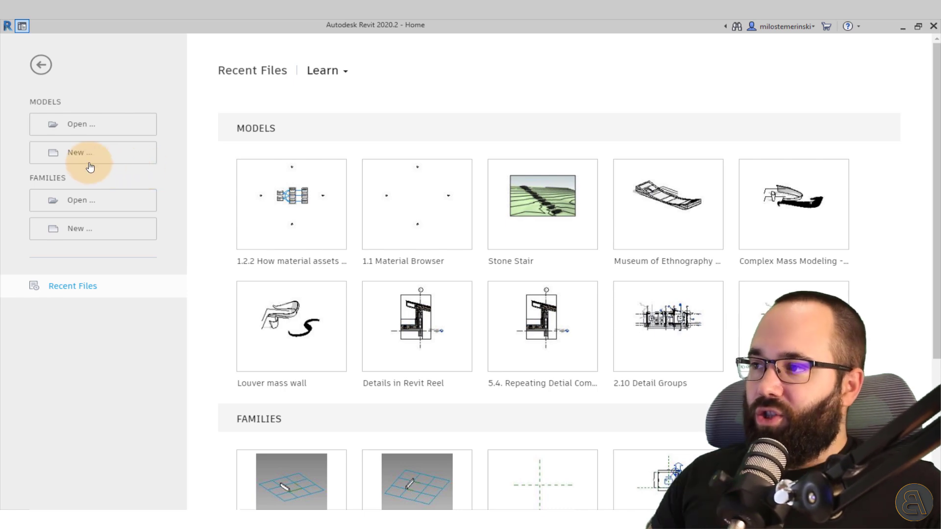
- Create a new project, Project2, from the DefaultMetric template
{"action": "left_click", "coordinate": [78, 154]}
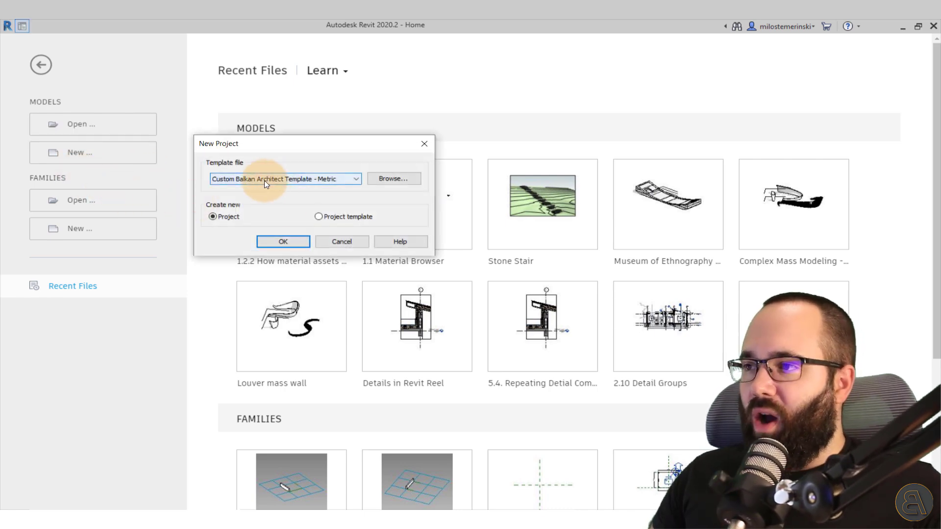
{"action": "left_click", "coordinate": [264, 181]}
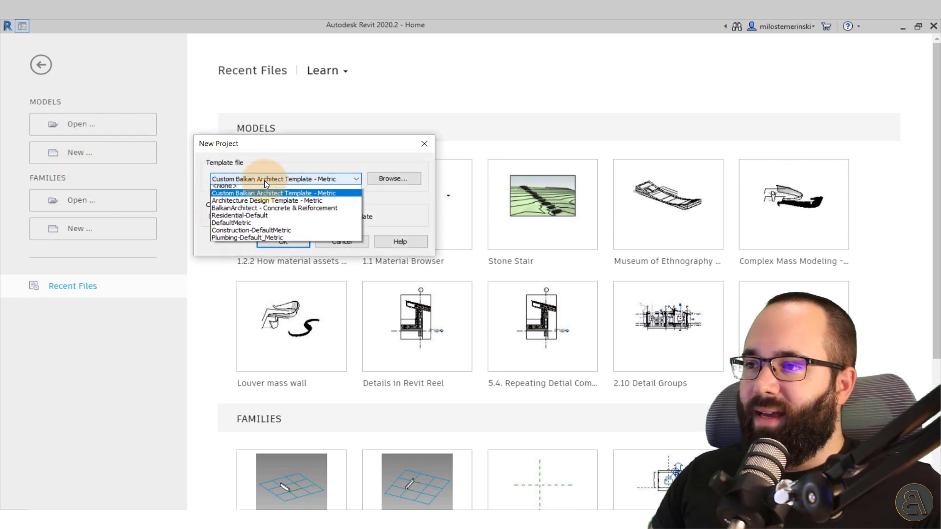
{"action": "left_click", "coordinate": [240, 226]}
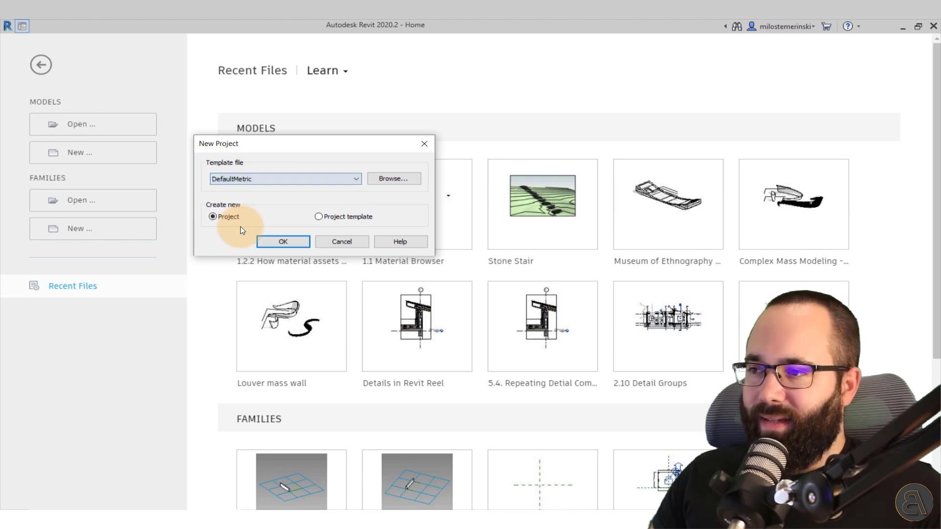
{"action": "left_click", "coordinate": [276, 242]}
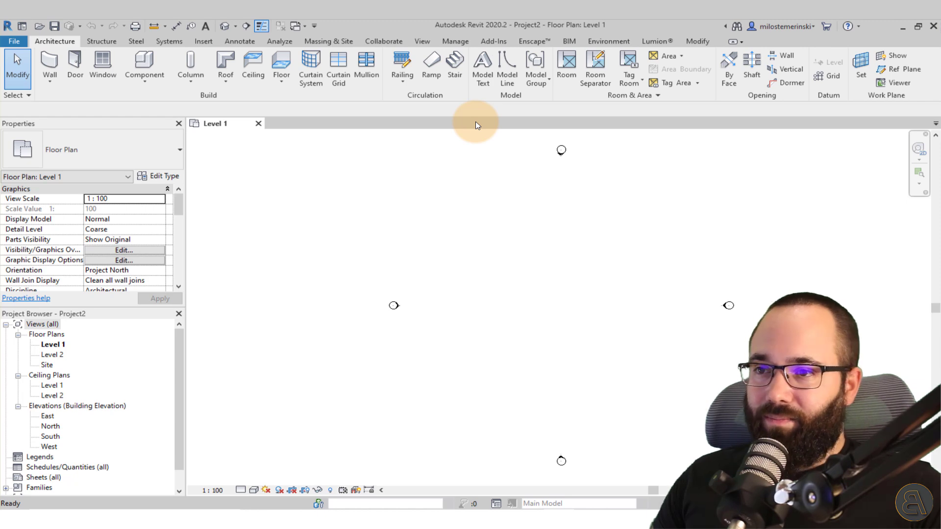
- Draw a straight Exterior - Brick on Mtl. Stud wall on Level 1
{"action": "middle_click_drag", "start_coordinate": [563, 242], "coordinate": [443, 249]}
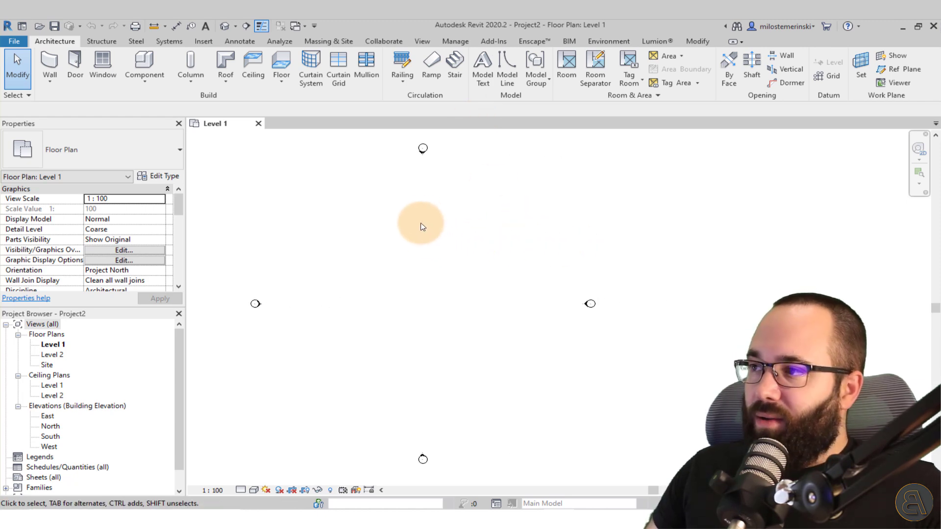
{"action": "left_click", "coordinate": [48, 57]}
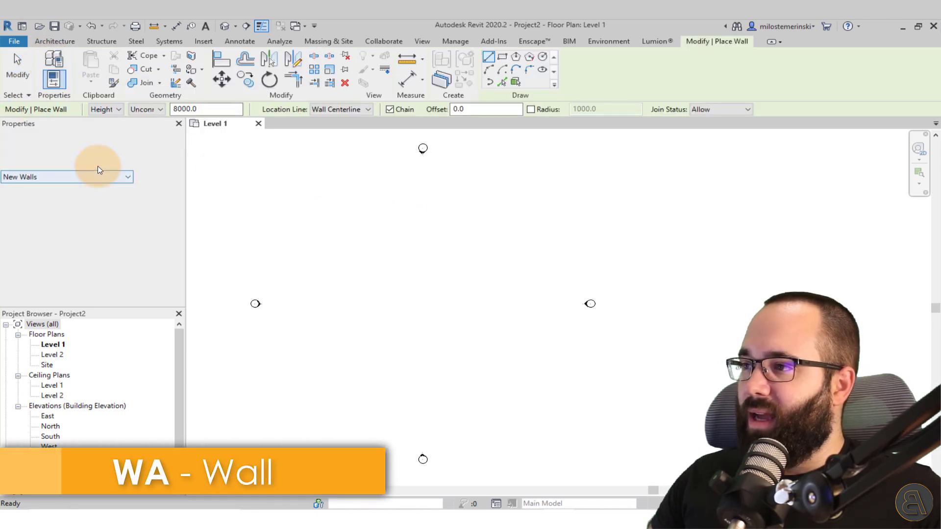
{"action": "left_click", "coordinate": [93, 149]}
{"action": "scroll", "coordinate": [64, 257], "scroll_direction": "up", "scroll_amount": 3}
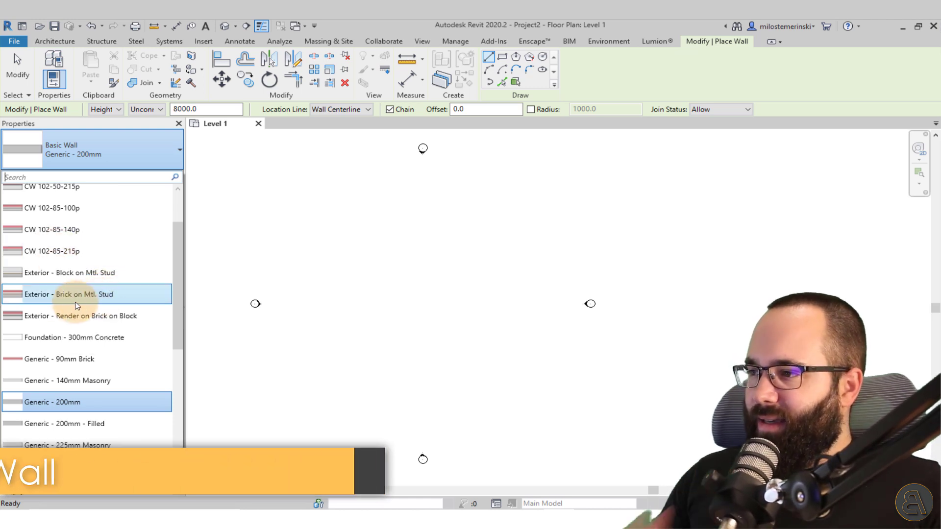
{"action": "left_click", "coordinate": [34, 294]}
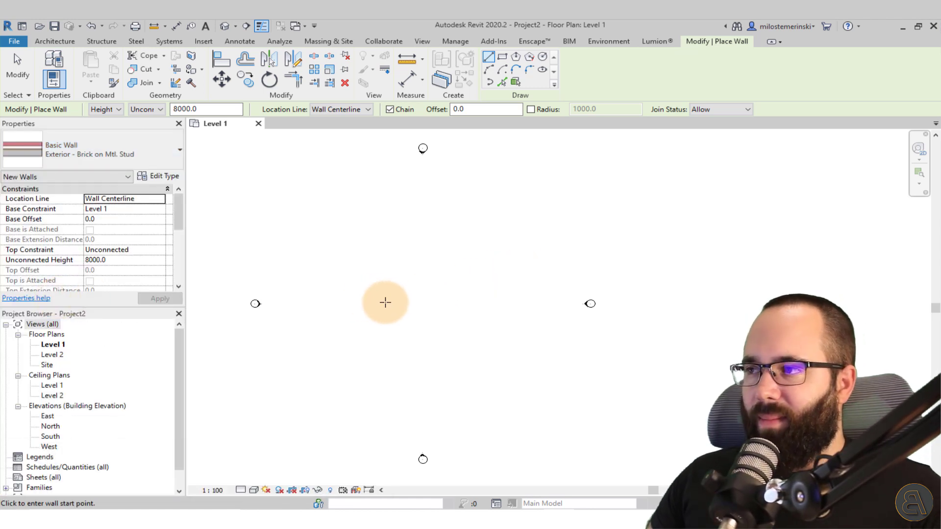
{"action": "scroll", "coordinate": [402, 306], "scroll_direction": "up", "scroll_amount": 2}
{"action": "left_click", "coordinate": [459, 253]}
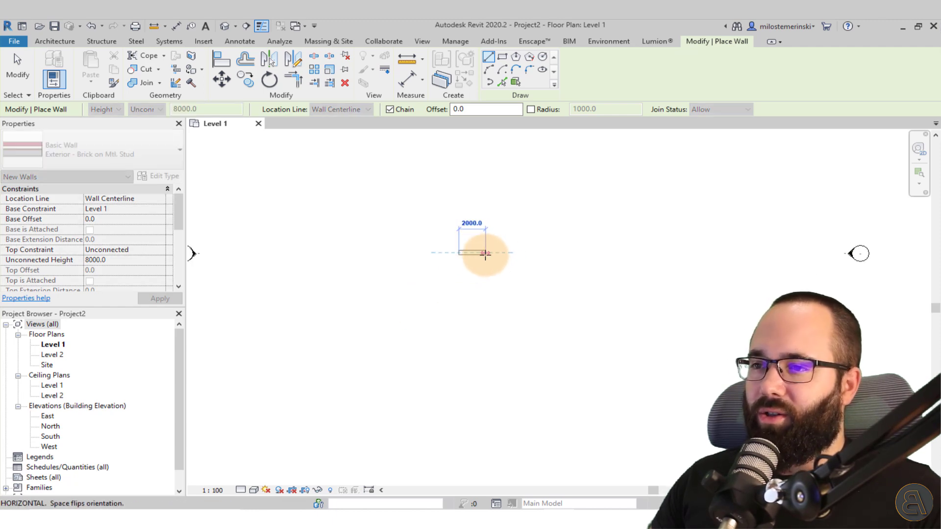
{"action": "left_click", "coordinate": [485, 253]}
{"action": "key", "text": "Escape"}
{"action": "key", "text": "Escape"}
- Set the plan's Detail Level to Fine to reveal the wall layers
{"action": "scroll", "coordinate": [474, 260], "scroll_direction": "up", "scroll_amount": 3}
{"action": "scroll", "coordinate": [474, 260], "scroll_direction": "up", "scroll_amount": 4}
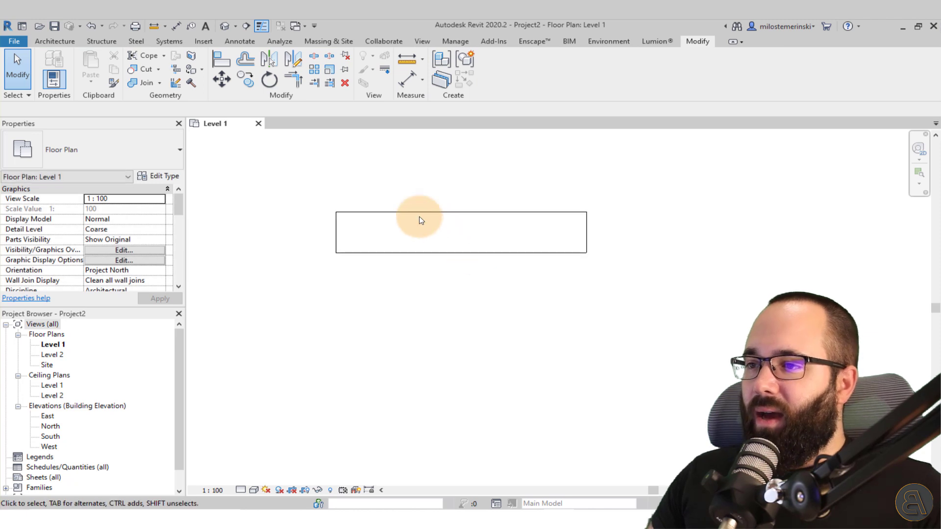
{"action": "left_click", "coordinate": [240, 490]}
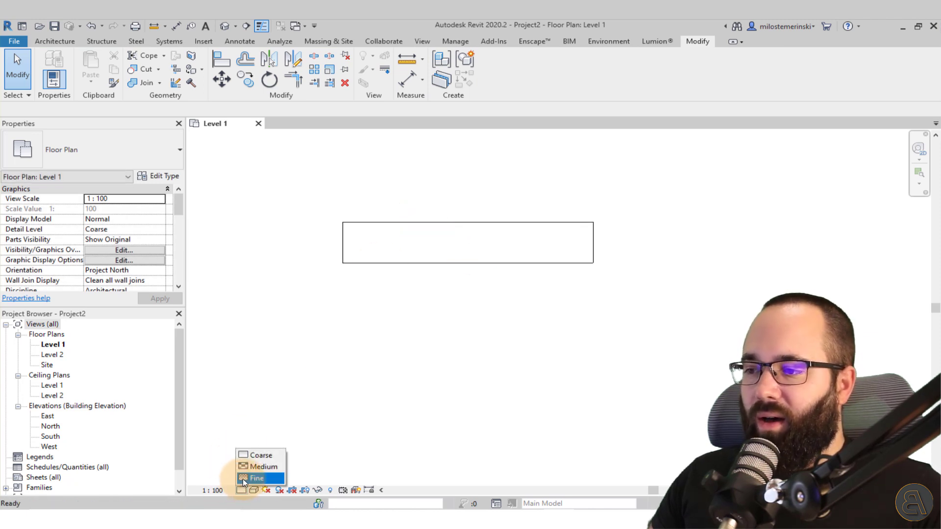
{"action": "left_click", "coordinate": [255, 479]}
{"action": "middle_click_drag", "start_coordinate": [483, 269], "coordinate": [434, 253]}
{"action": "left_click", "coordinate": [414, 243]}
{"action": "left_click", "coordinate": [425, 283]}
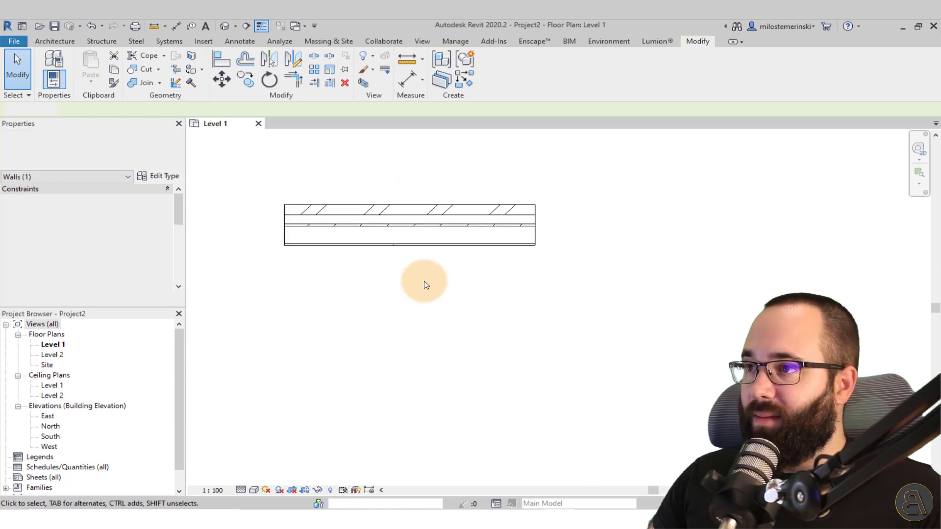
{"action": "left_click", "coordinate": [341, 166]}
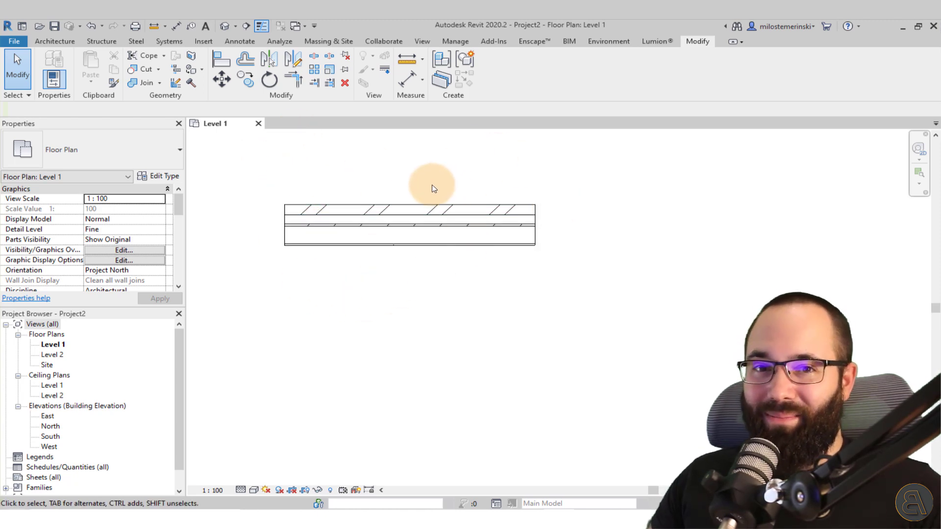
- Start a new Material Takeoff for the Walls category
{"action": "left_click", "coordinate": [426, 42]}
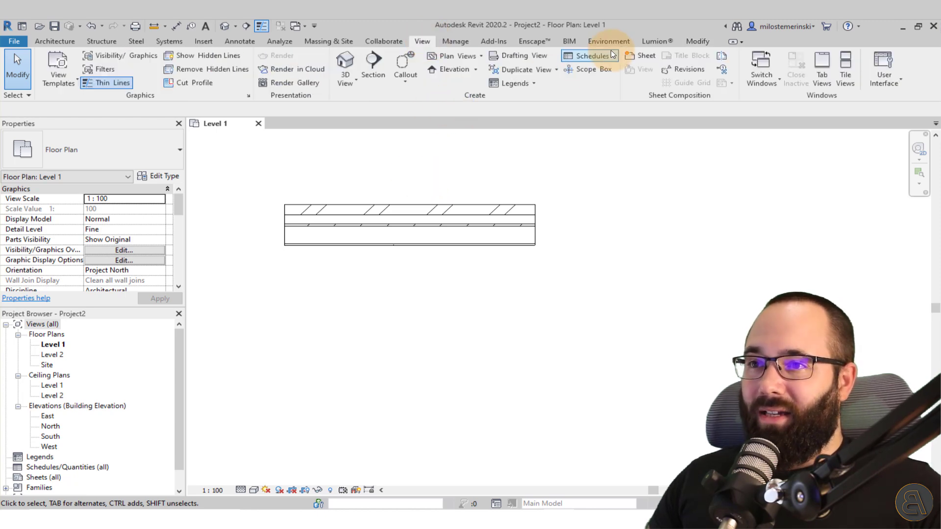
{"action": "left_click", "coordinate": [592, 56]}
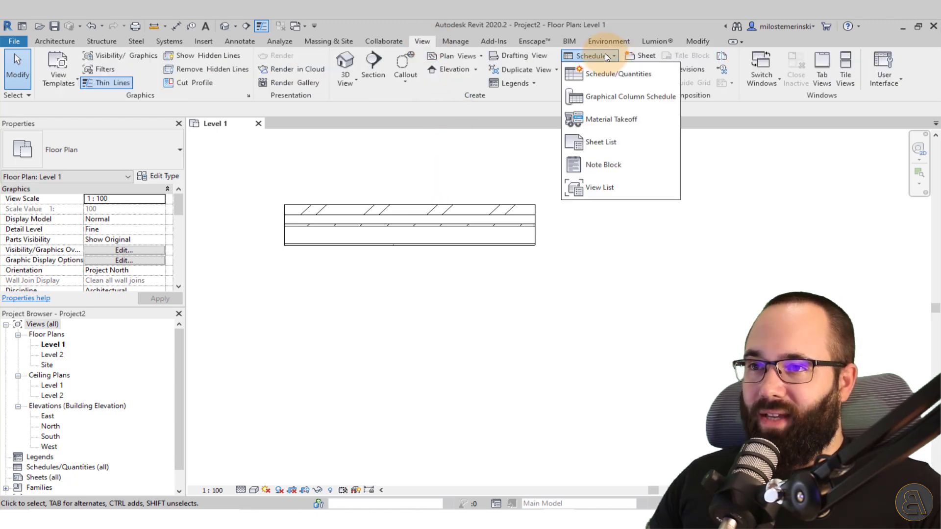
{"action": "left_click", "coordinate": [589, 128]}
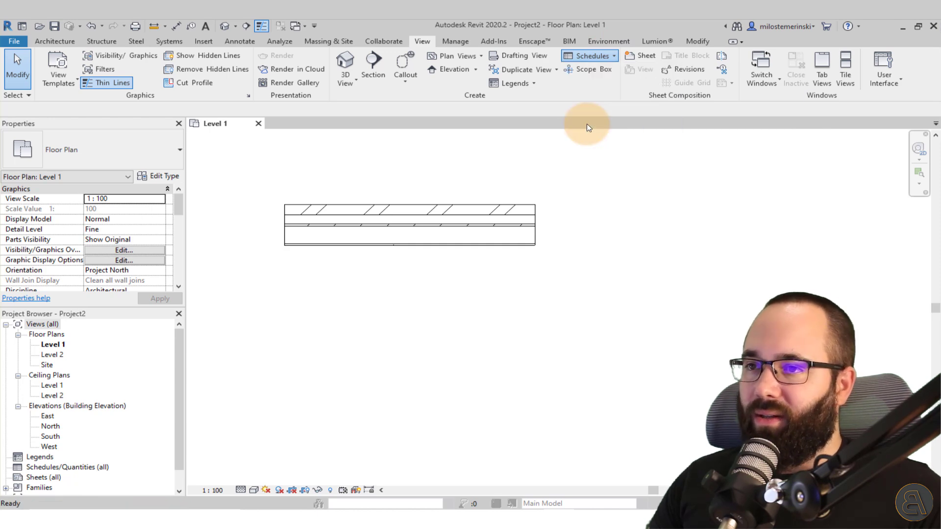
{"action": "left_click_drag", "start_coordinate": [336, 156], "coordinate": [319, 142]}
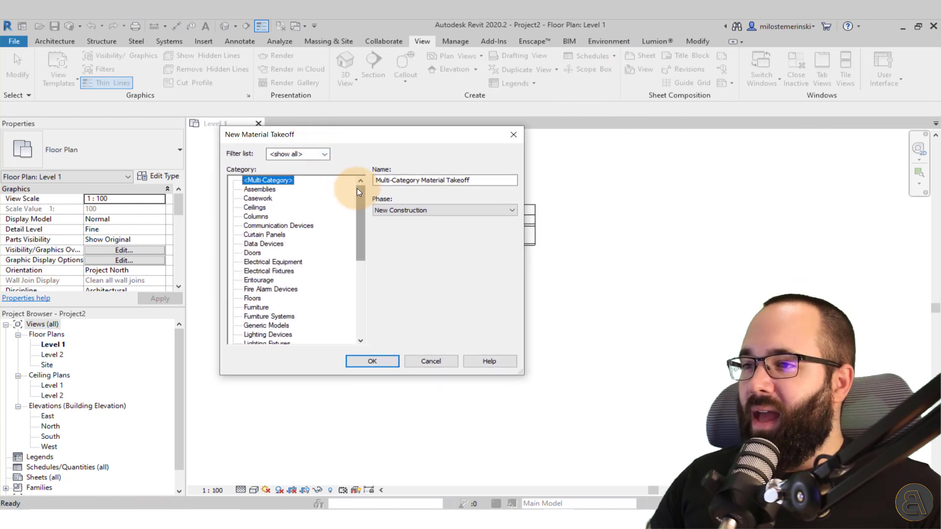
{"action": "left_click_drag", "start_coordinate": [357, 188], "coordinate": [357, 304]}
{"action": "left_click", "coordinate": [257, 325]}
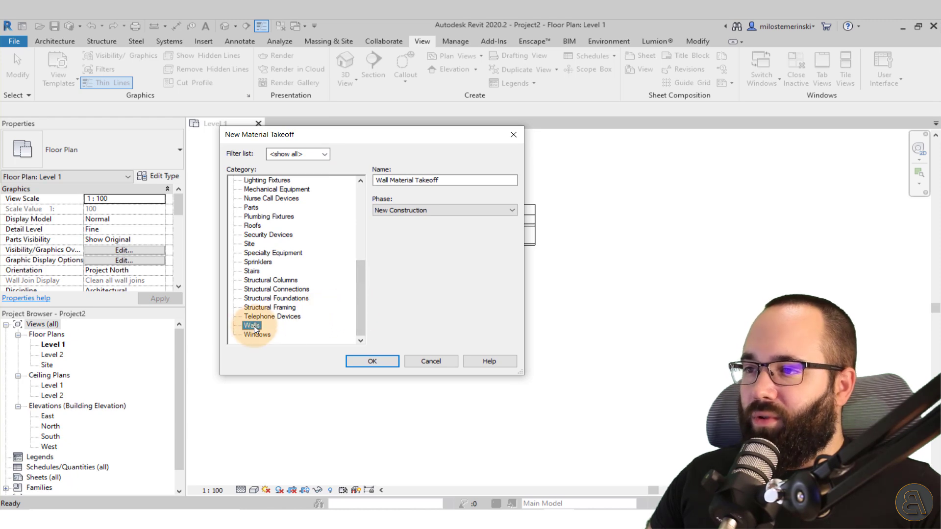
{"action": "left_click", "coordinate": [376, 361]}
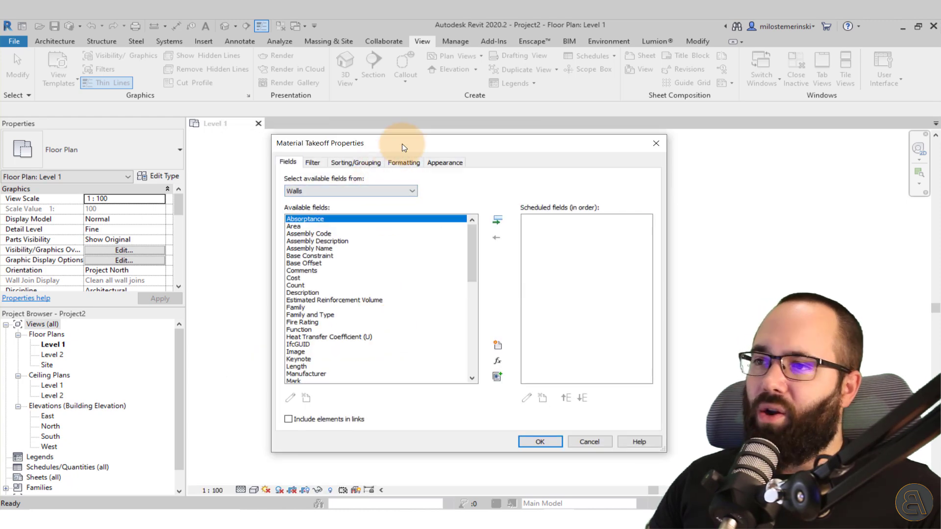
- Add Length, Material: Area and Material: Name fields, with Material: Name first
{"action": "left_click_drag", "start_coordinate": [402, 144], "coordinate": [377, 108]}
{"action": "left_click_drag", "start_coordinate": [450, 209], "coordinate": [449, 311]}
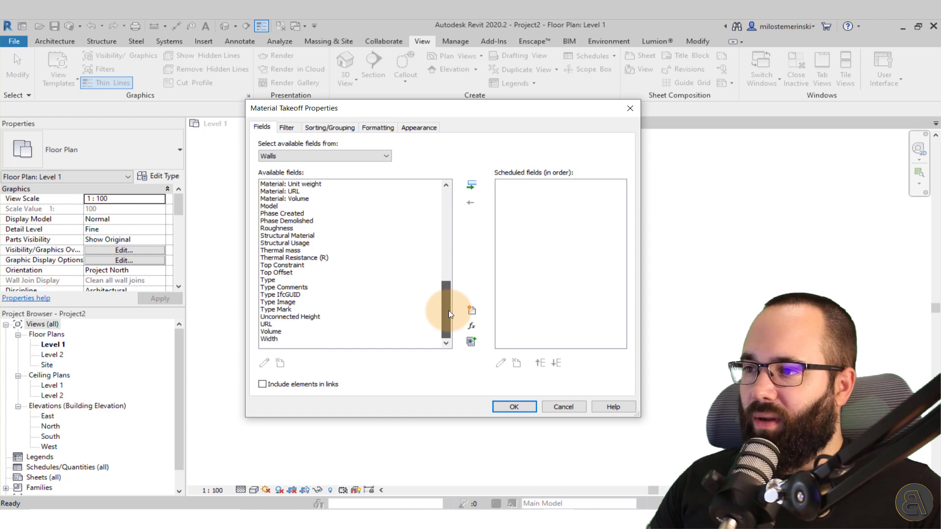
{"action": "scroll", "coordinate": [294, 318], "scroll_direction": "up", "scroll_amount": 6}
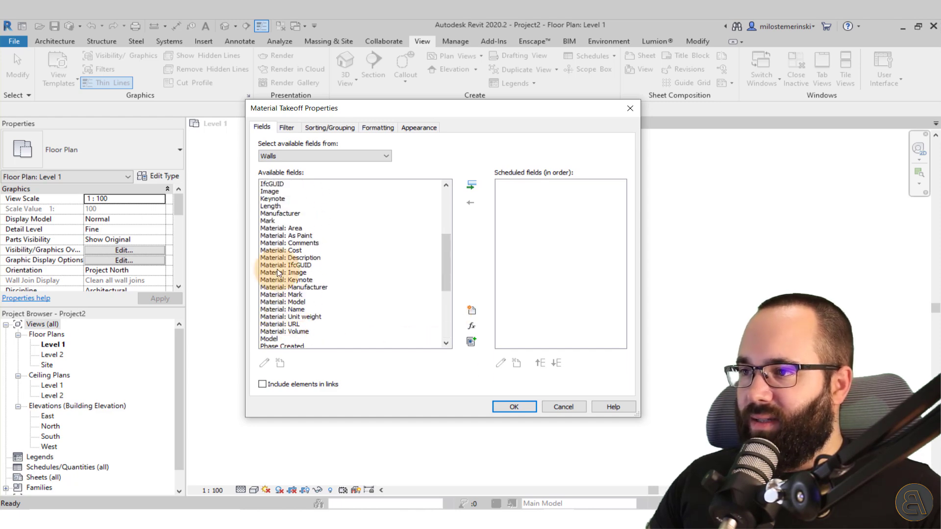
{"action": "scroll", "coordinate": [281, 262], "scroll_direction": "up", "scroll_amount": 1}
{"action": "left_click", "coordinate": [278, 229]}
{"action": "left_click", "coordinate": [471, 185]}
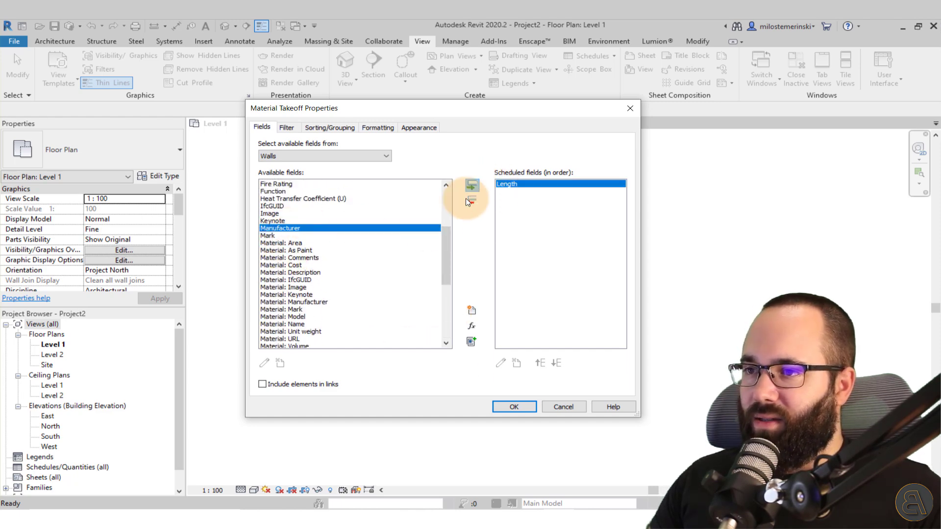
{"action": "left_click", "coordinate": [294, 243]}
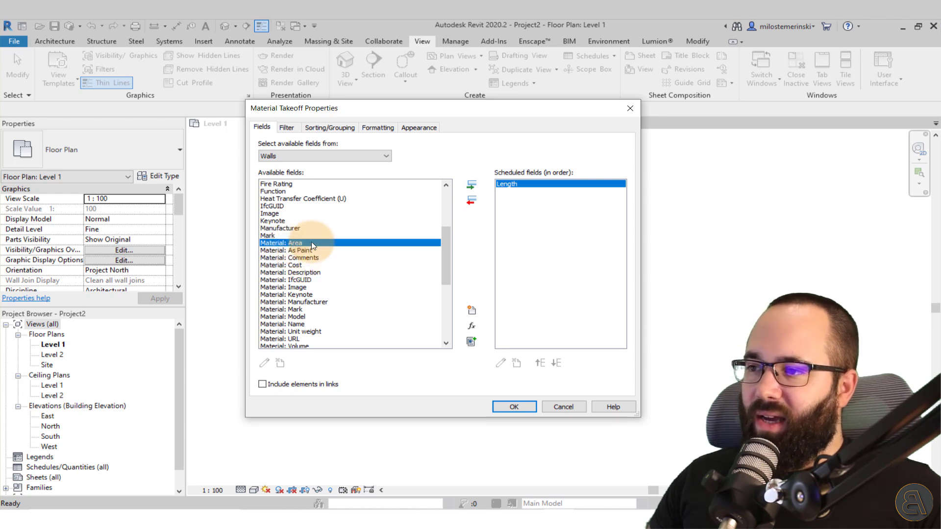
{"action": "left_click", "coordinate": [471, 185]}
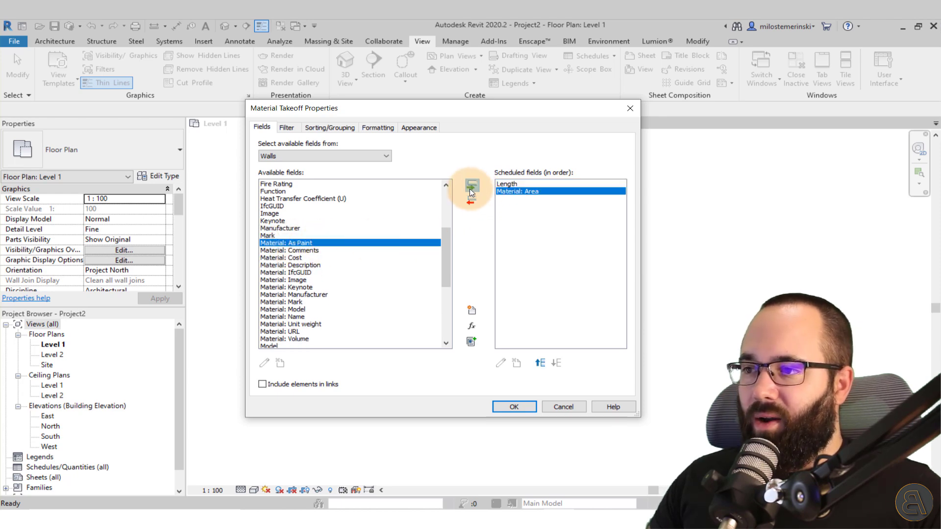
{"action": "left_click", "coordinate": [285, 317]}
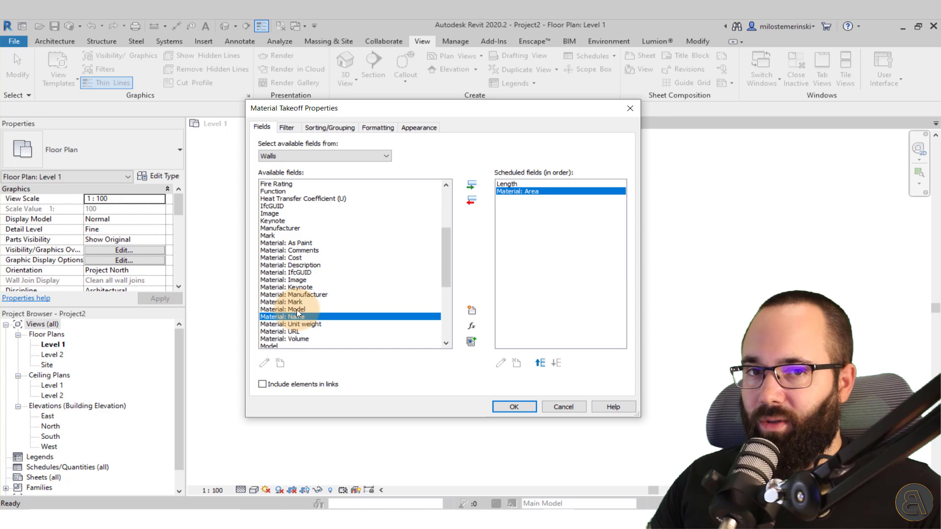
{"action": "left_click", "coordinate": [471, 185]}
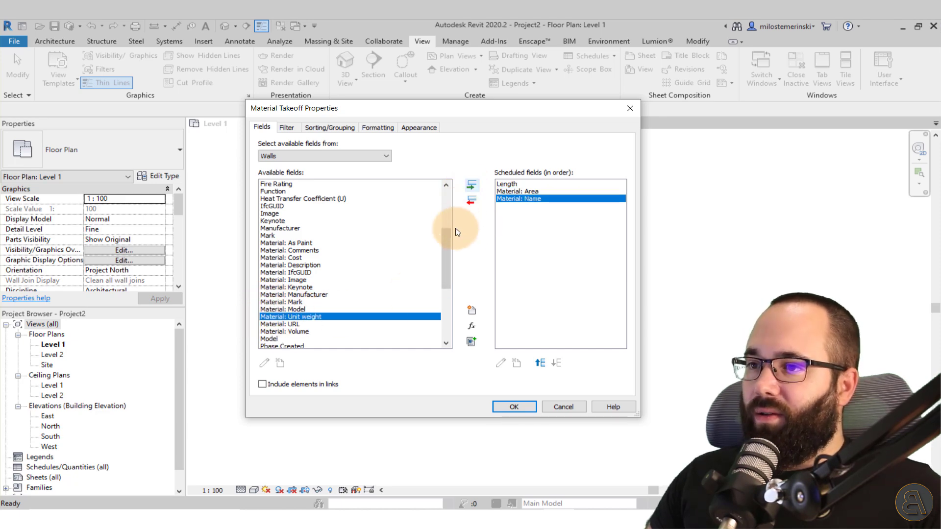
{"action": "left_click", "coordinate": [540, 363]}
{"action": "left_click", "coordinate": [541, 362]}
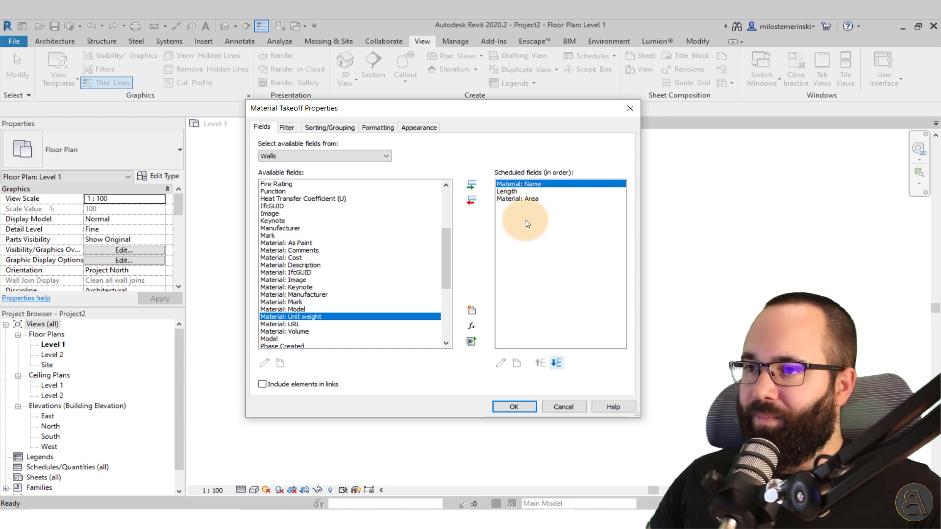
- Sort the takeoff by Material: Area with blank lines between groups
{"action": "left_click", "coordinate": [316, 128]}
{"action": "left_click", "coordinate": [353, 146]}
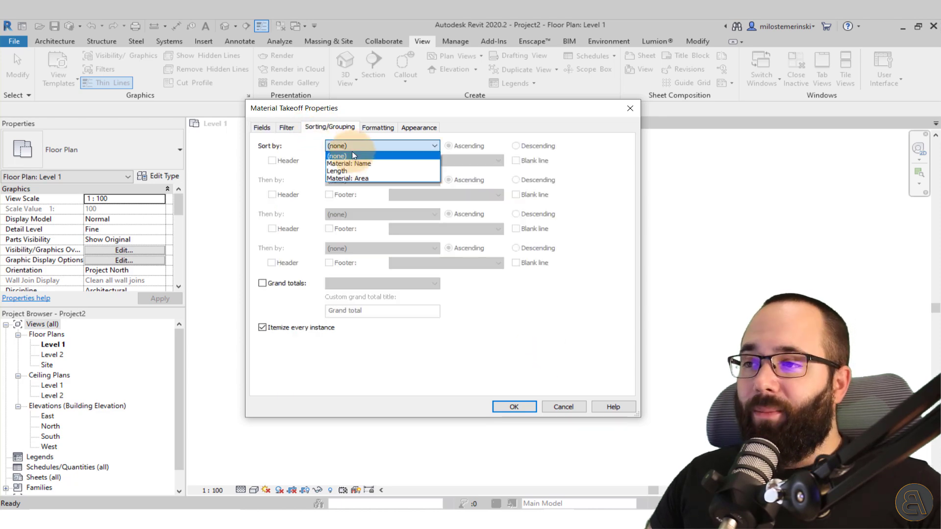
{"action": "left_click", "coordinate": [344, 177]}
{"action": "left_click", "coordinate": [525, 162]}
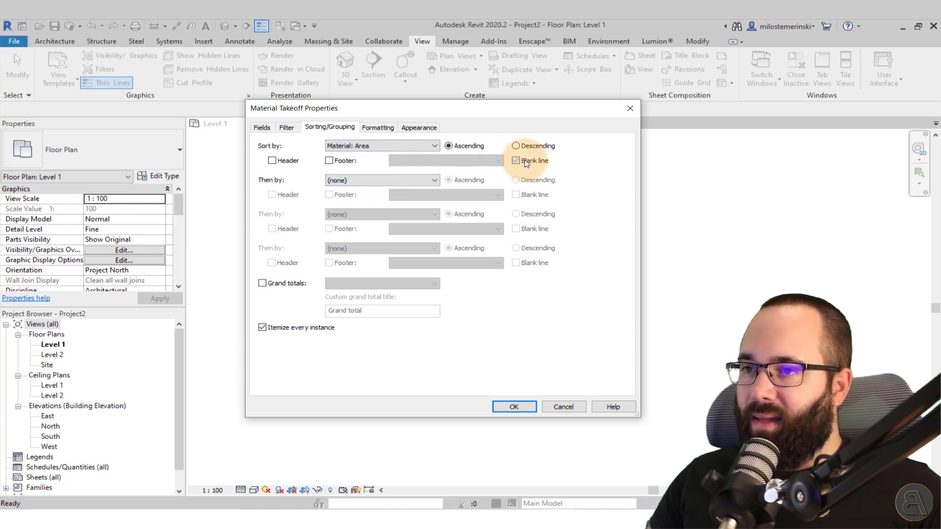
{"action": "left_click", "coordinate": [517, 418]}
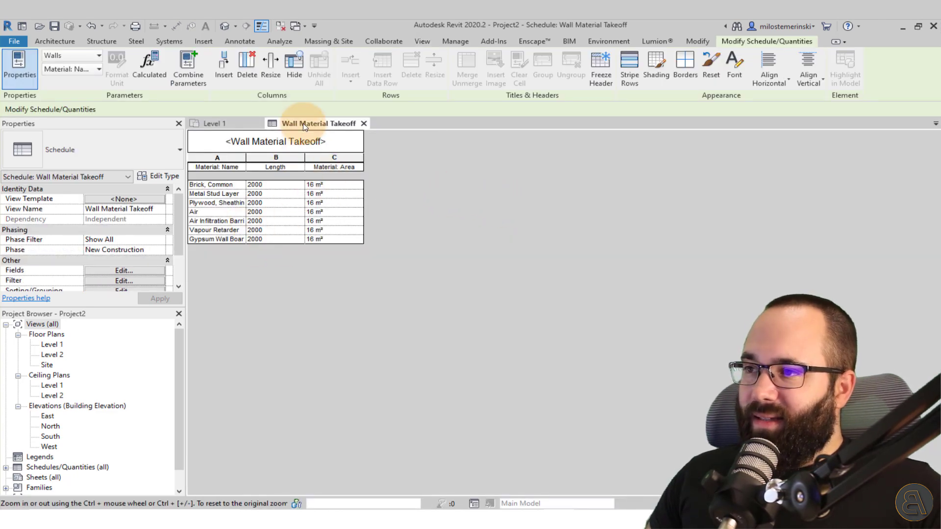
- Dock the takeoff beside the Level 1 plan and set the wall's Unconnected Height to 2000
{"action": "mouse_move", "coordinate": [302, 124]}
{"action": "left_mouse_down"}
{"action": "mouse_move", "coordinate": [332, 217]}
{"action": "mouse_move", "coordinate": [934, 253]}
{"action": "left_mouse_up"}
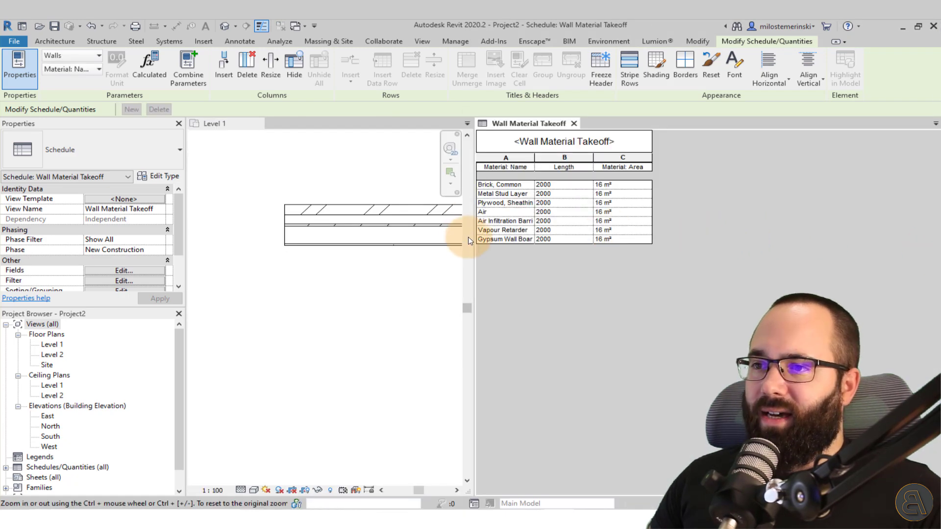
{"action": "left_click_drag", "start_coordinate": [475, 239], "coordinate": [728, 245]}
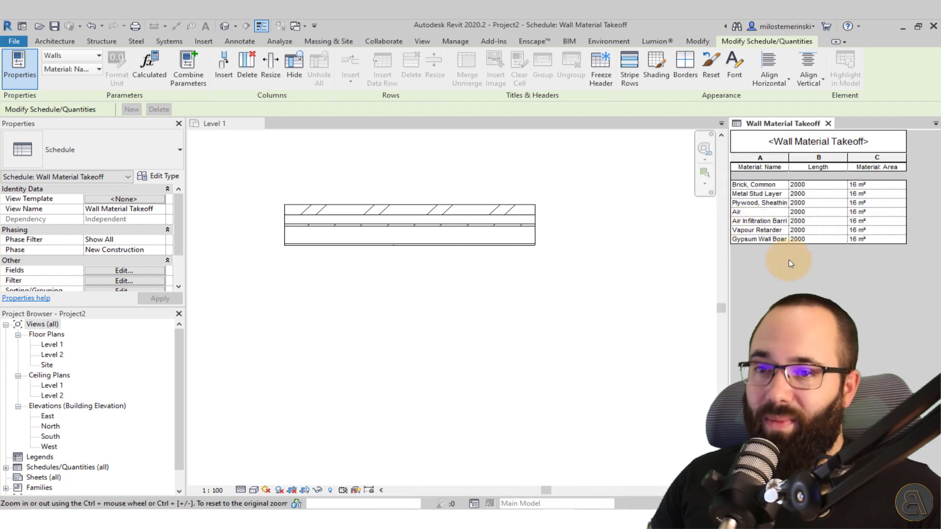
{"action": "left_click", "coordinate": [411, 251]}
{"action": "left_click", "coordinate": [405, 245]}
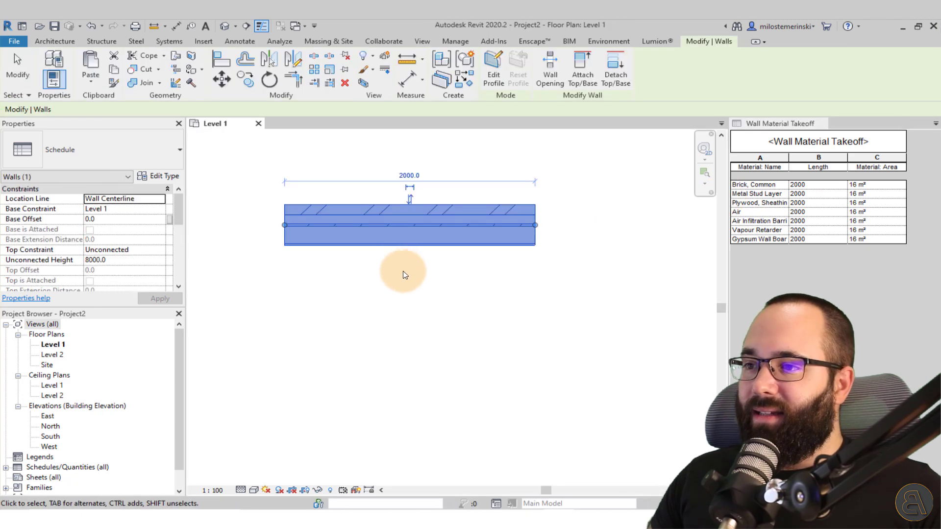
{"action": "left_click", "coordinate": [91, 262]}
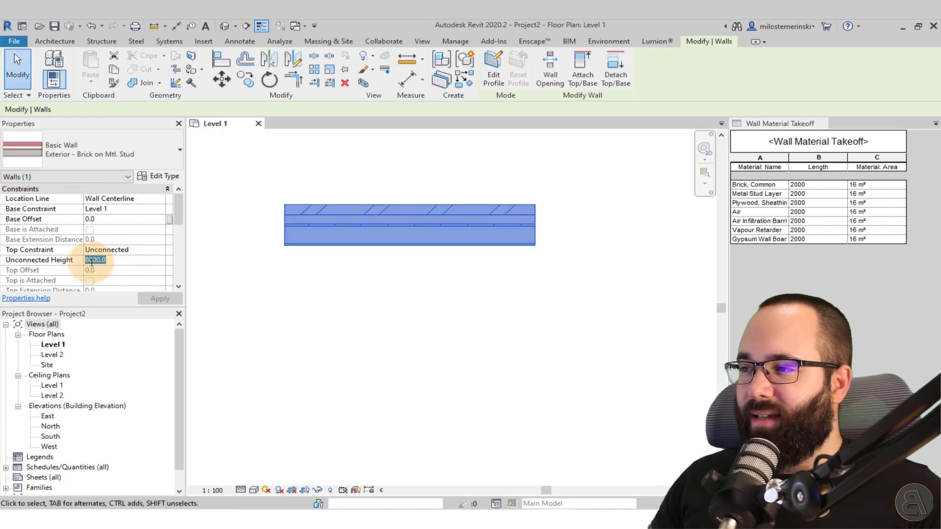
{"action": "type", "text": "2"}
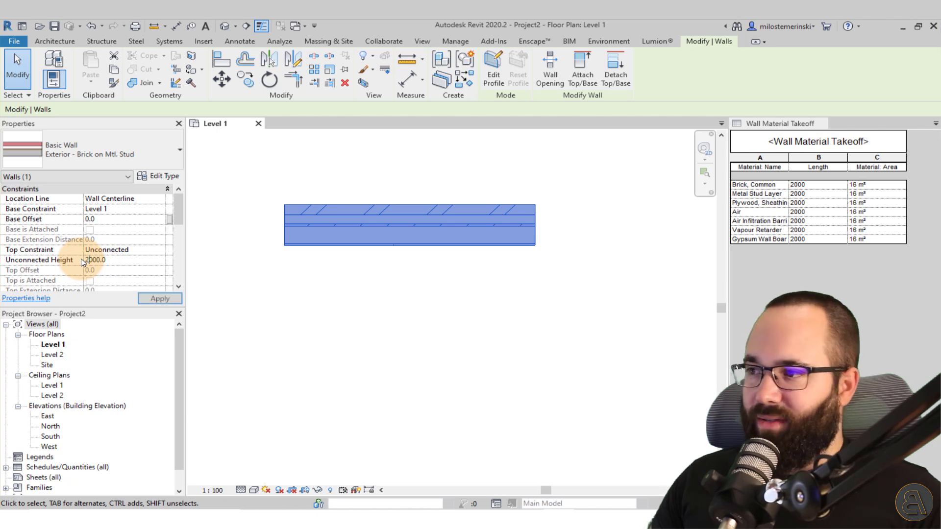
{"action": "left_click", "coordinate": [153, 300]}
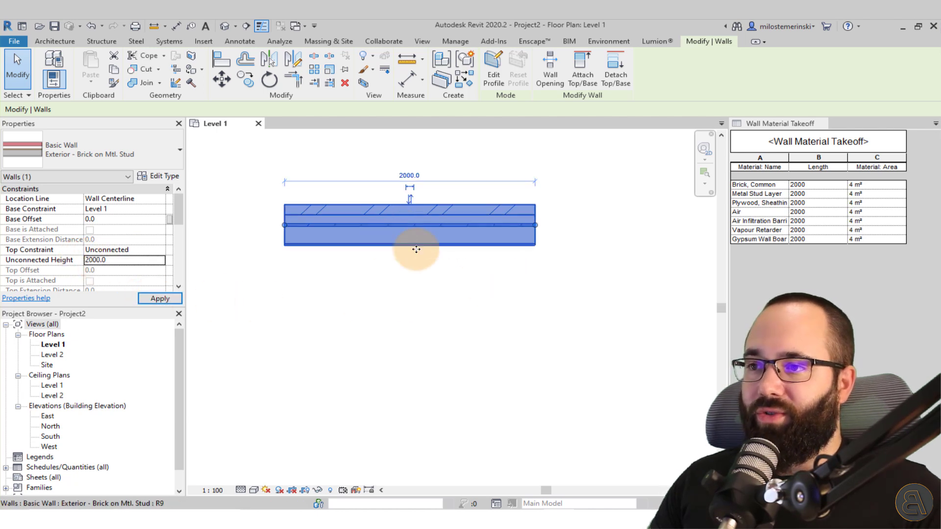
{"action": "left_click", "coordinate": [434, 273]}
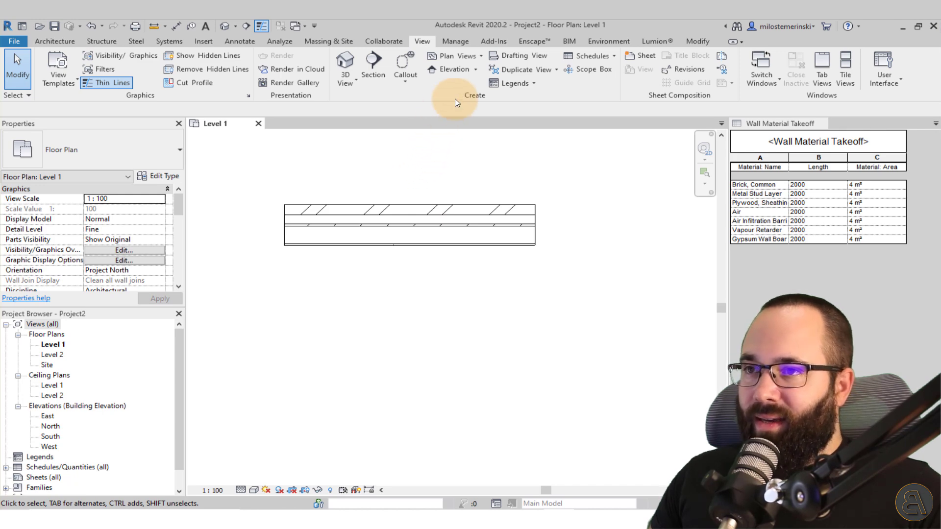
- Set project length units to Meters rounded to 2 decimal places
{"action": "left_click", "coordinate": [450, 47]}
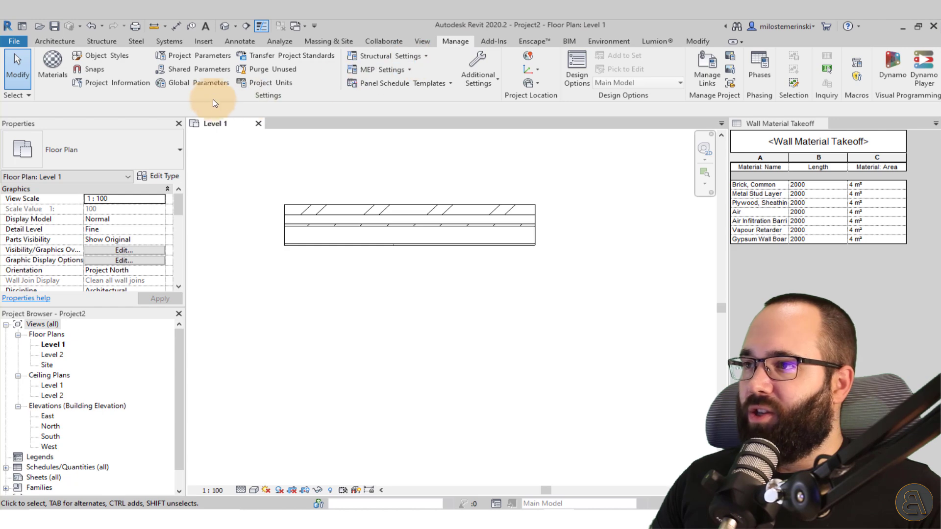
{"action": "left_click", "coordinate": [270, 83]}
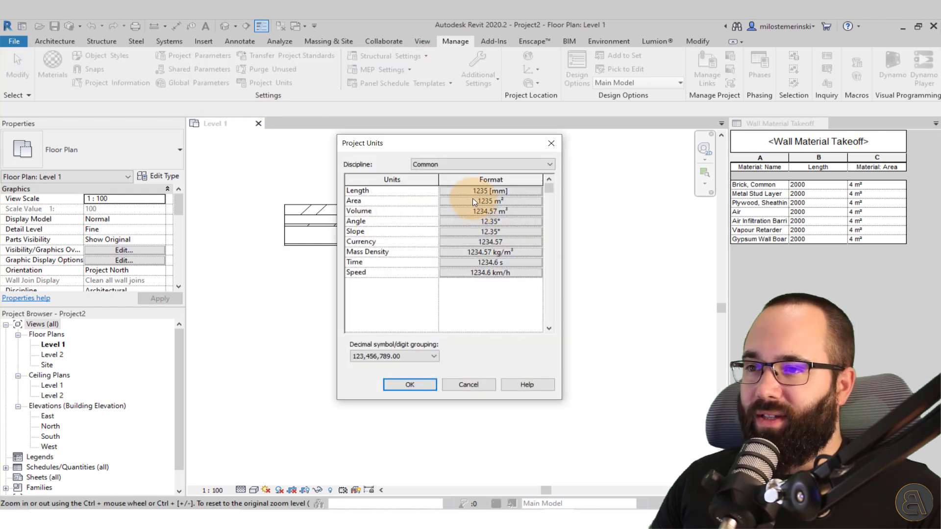
{"action": "left_click", "coordinate": [448, 190]}
{"action": "left_click", "coordinate": [455, 198]}
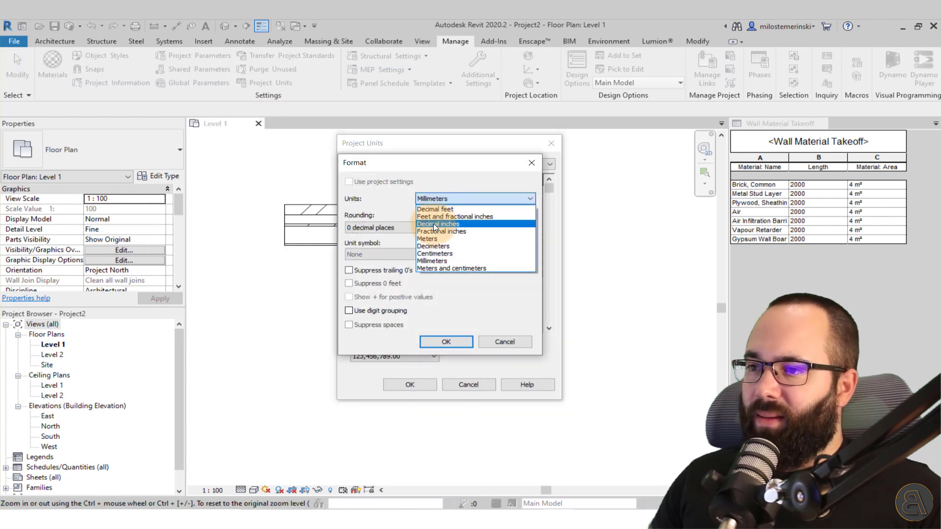
{"action": "left_click", "coordinate": [427, 238]}
{"action": "left_click", "coordinate": [387, 227]}
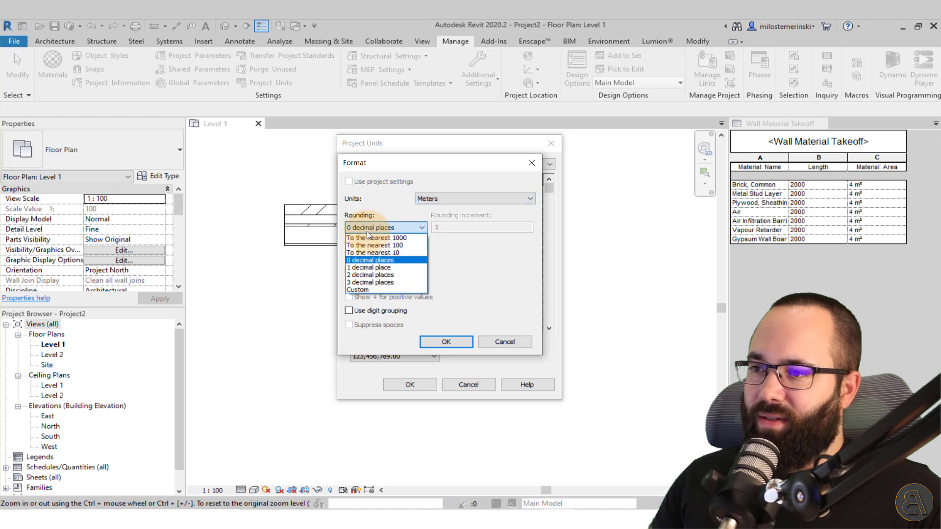
{"action": "left_click", "coordinate": [369, 277]}
{"action": "left_click", "coordinate": [455, 339]}
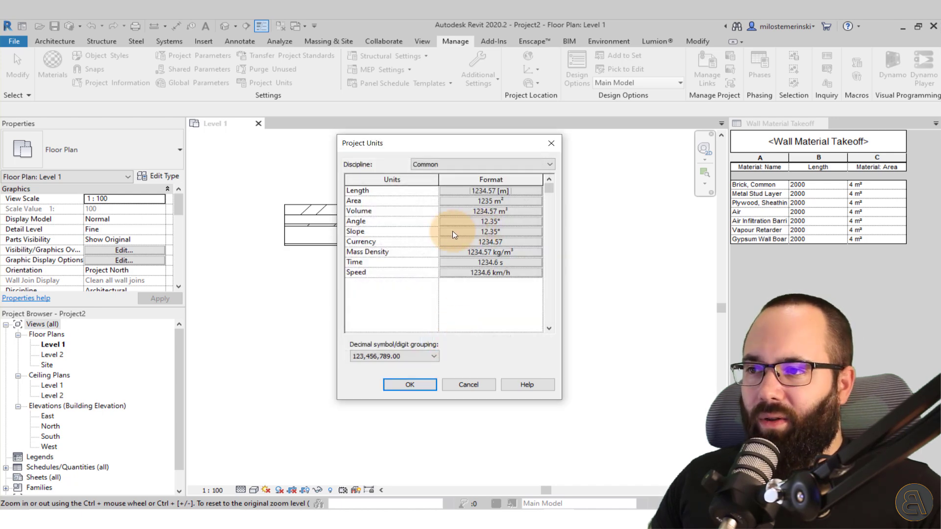
- Round project area units to 2 decimal places and apply the units
{"action": "left_click", "coordinate": [450, 209]}
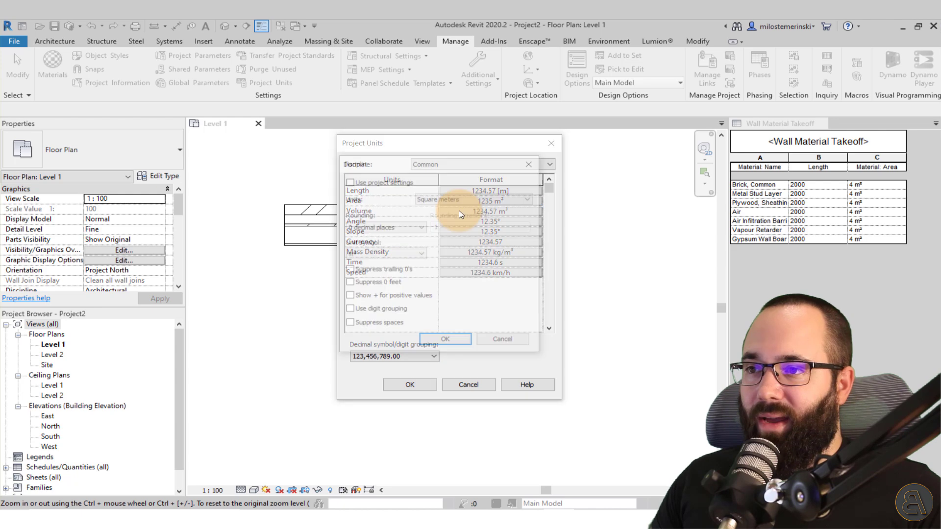
{"action": "left_click", "coordinate": [378, 229]}
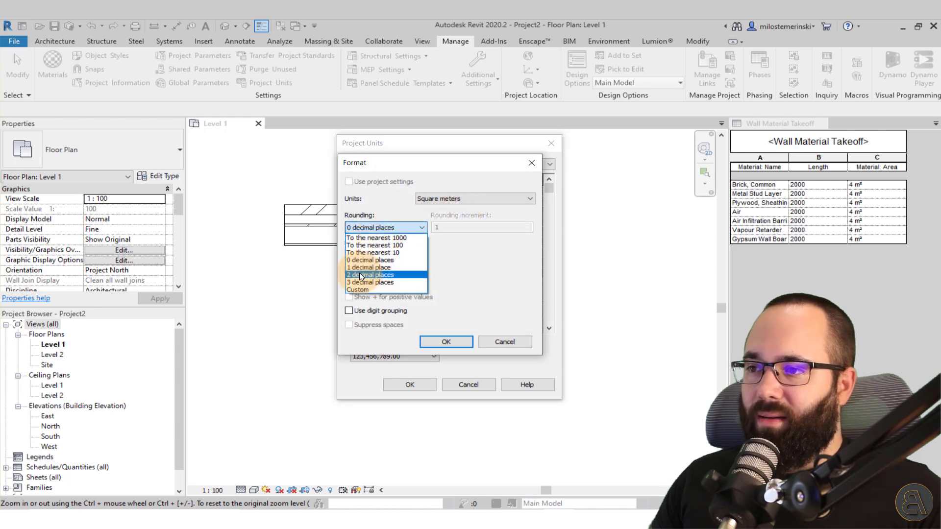
{"action": "left_click", "coordinate": [360, 275]}
{"action": "left_click", "coordinate": [454, 343]}
{"action": "left_click", "coordinate": [410, 385]}
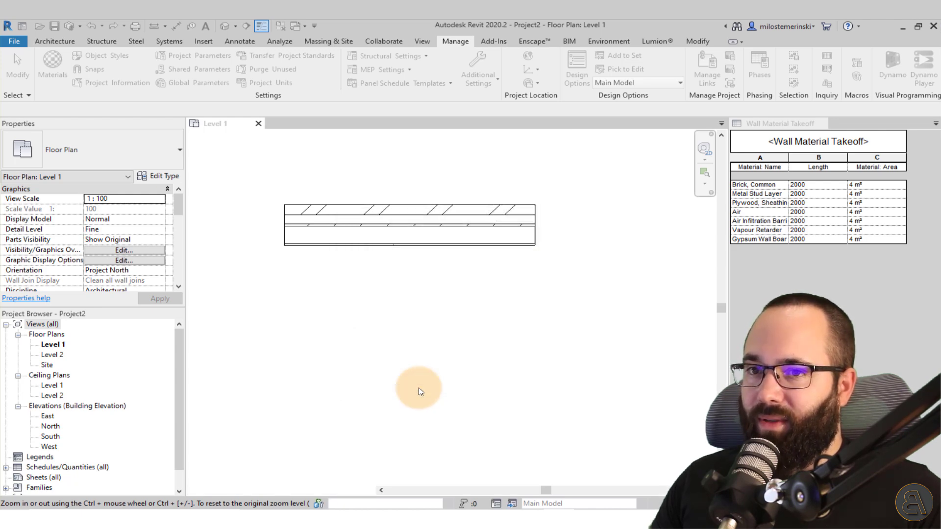
{"action": "left_click", "coordinate": [453, 249]}
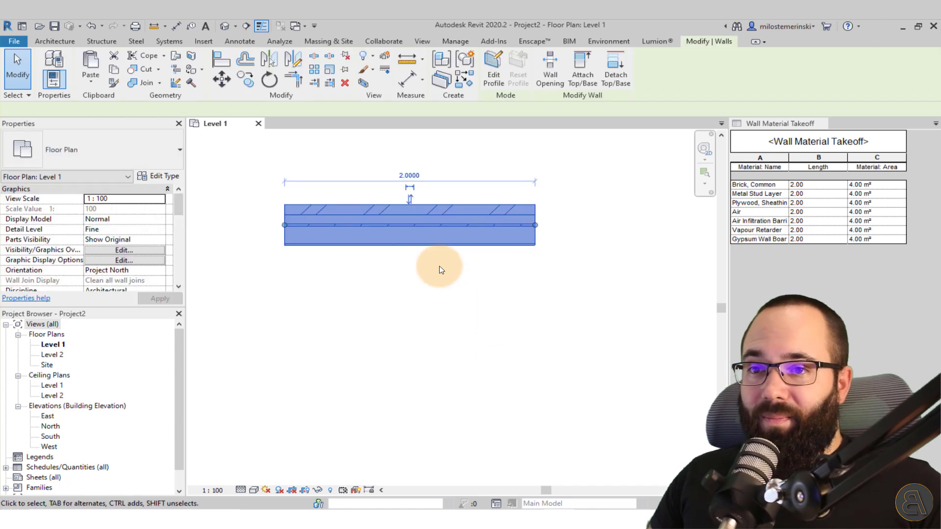
{"action": "left_click", "coordinate": [428, 278]}
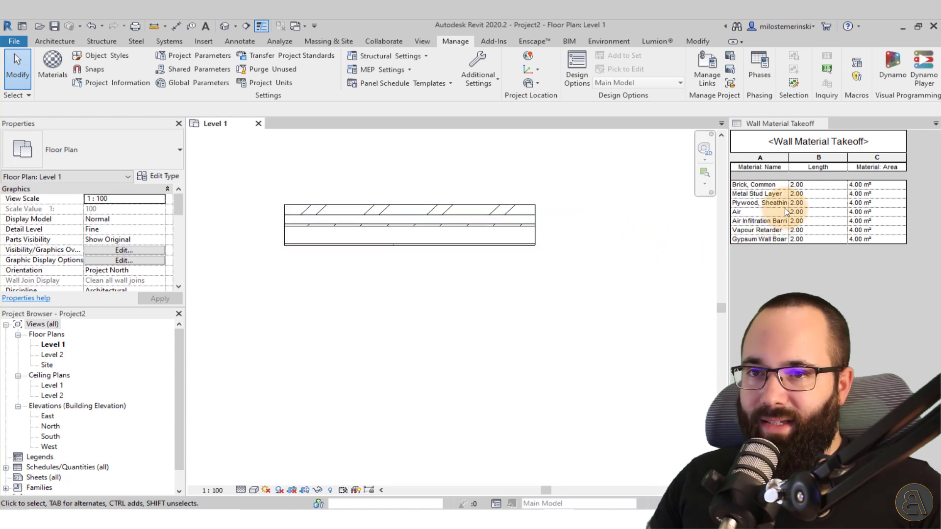
{"action": "left_click", "coordinate": [319, 226]}
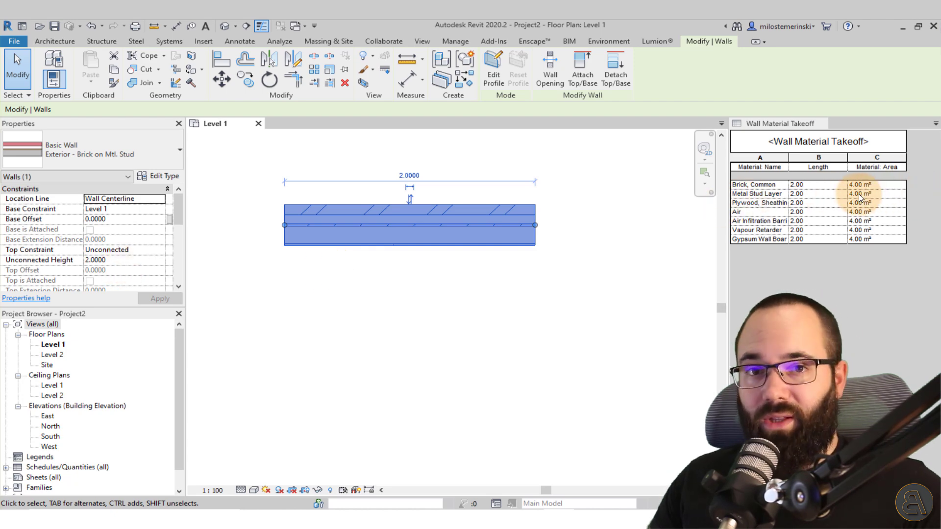
{"action": "left_click", "coordinate": [447, 346]}
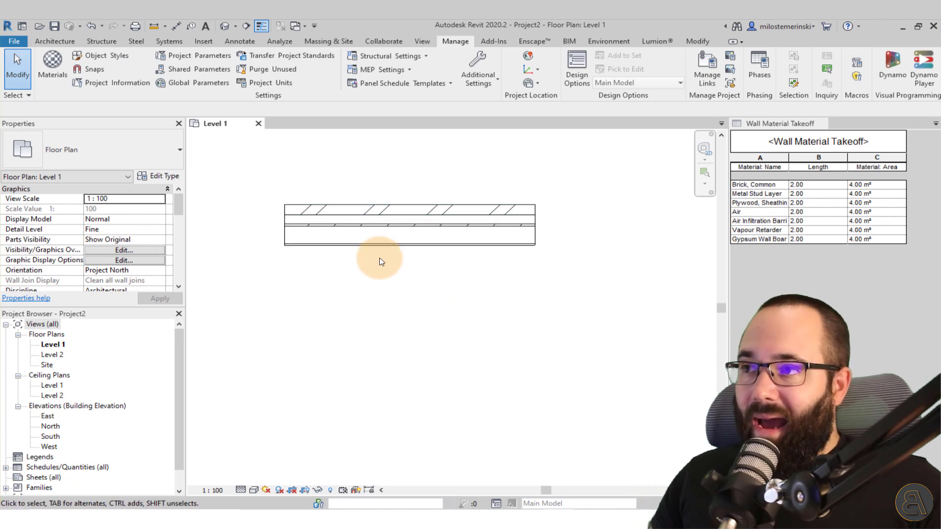
- Draw a 1.20-long wall down from the first wall's right end, forming an L corner
{"action": "left_click", "coordinate": [55, 41]}
{"action": "key", "text": "w"}
{"action": "key", "text": "a"}
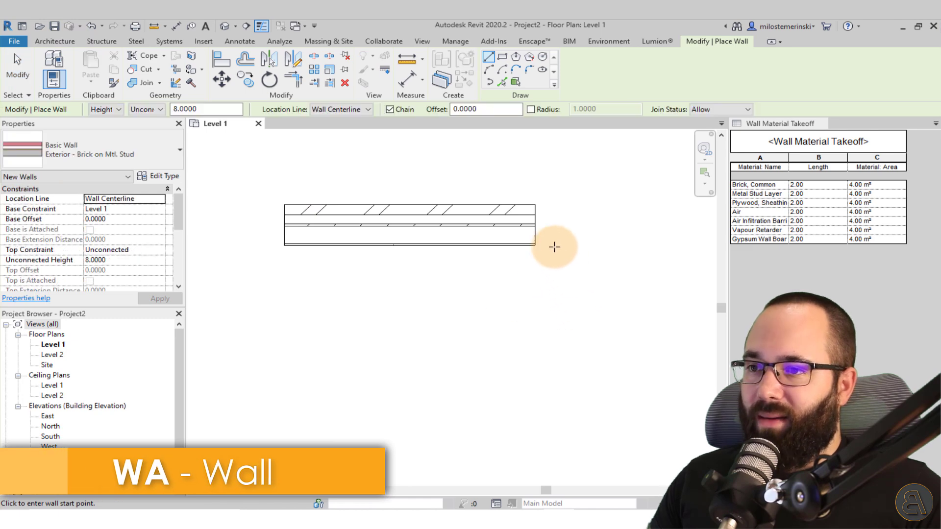
{"action": "left_click", "coordinate": [535, 225]}
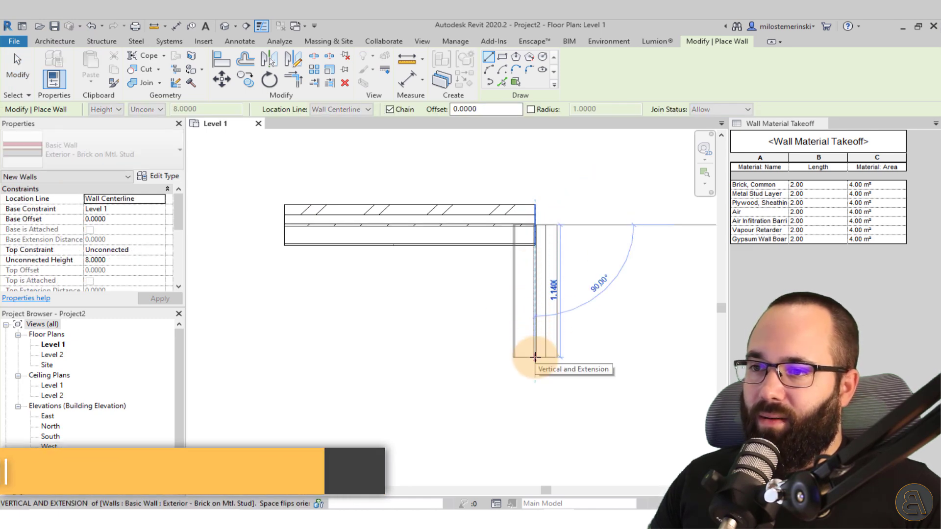
{"action": "left_click", "coordinate": [534, 364]}
{"action": "key", "text": "Escape"}
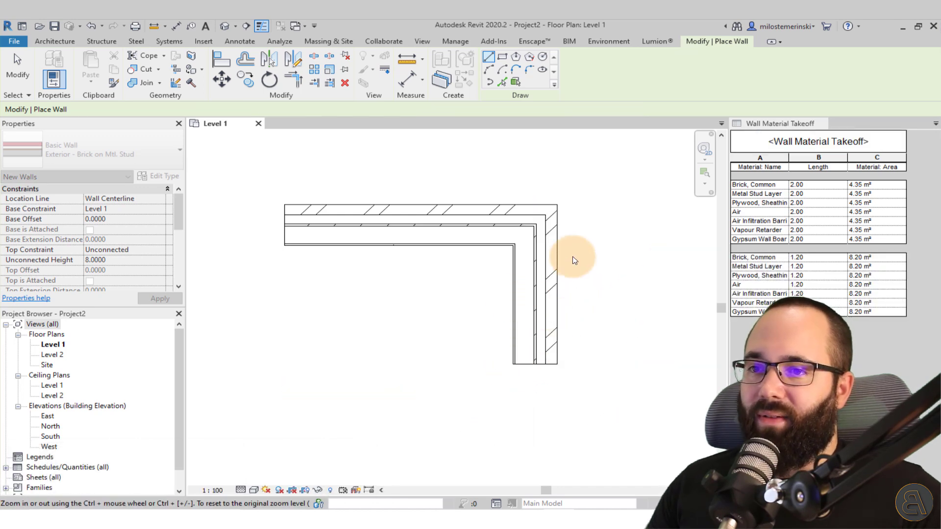
{"action": "key", "text": "Escape"}
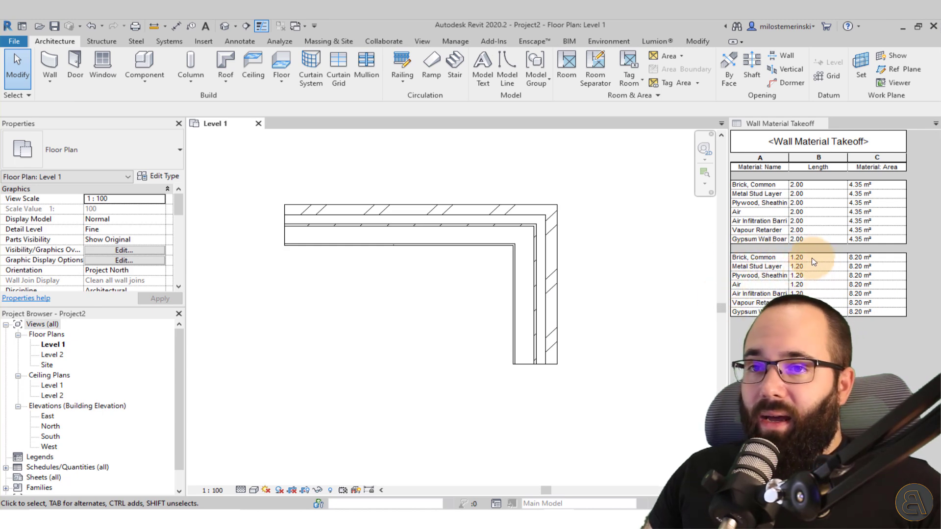
- Shade the takeoff's Material: Area column light green (RGB 128-255-128)
{"action": "left_click", "coordinate": [877, 158]}
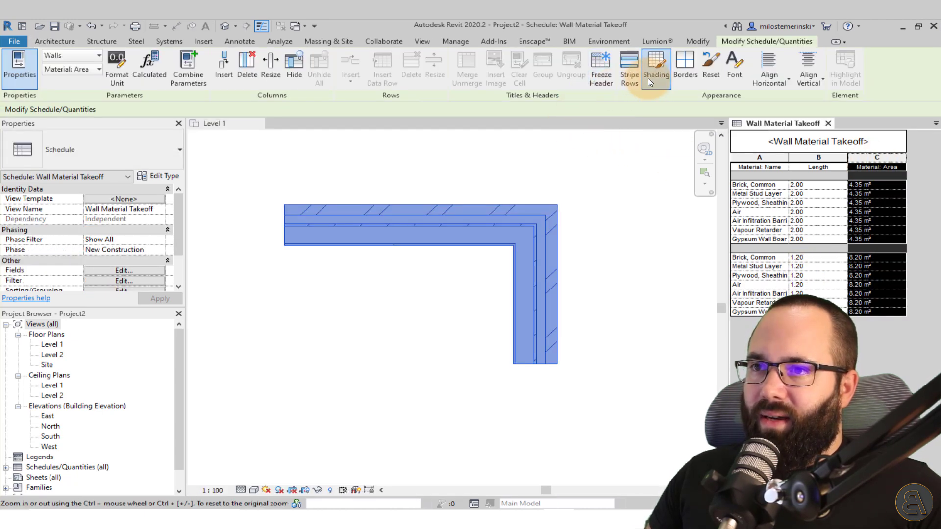
{"action": "left_click", "coordinate": [650, 82]}
{"action": "left_click", "coordinate": [378, 186]}
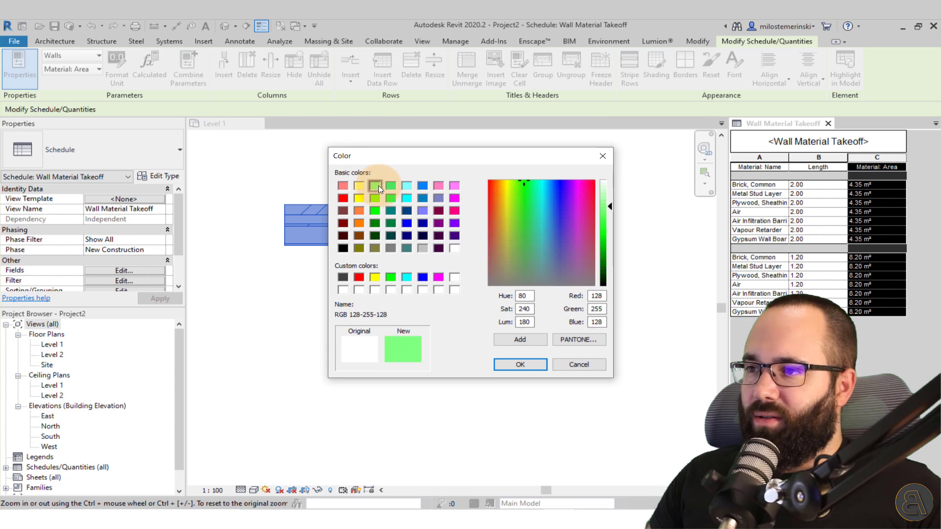
{"action": "left_click", "coordinate": [538, 366]}
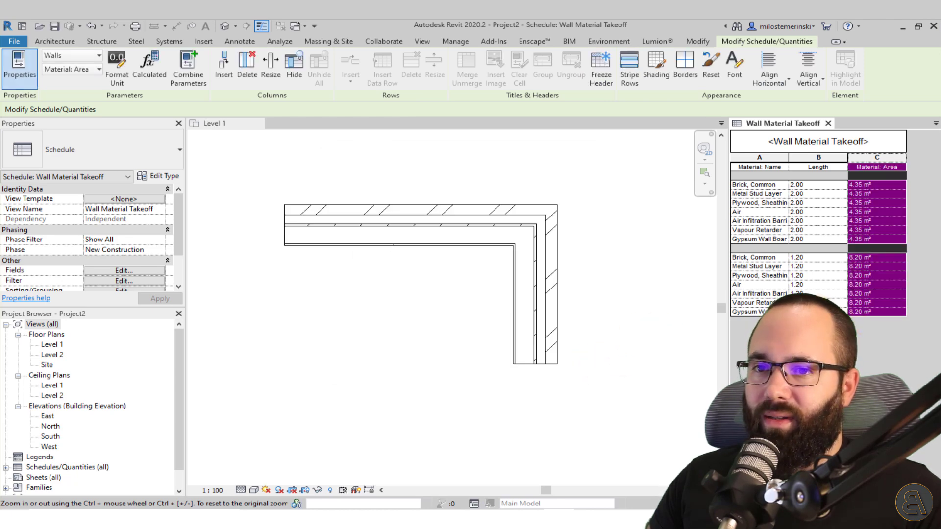
- Select the horizontal wall in the Level 1 plan to check its takeoff rows
{"action": "left_click", "coordinate": [630, 368]}
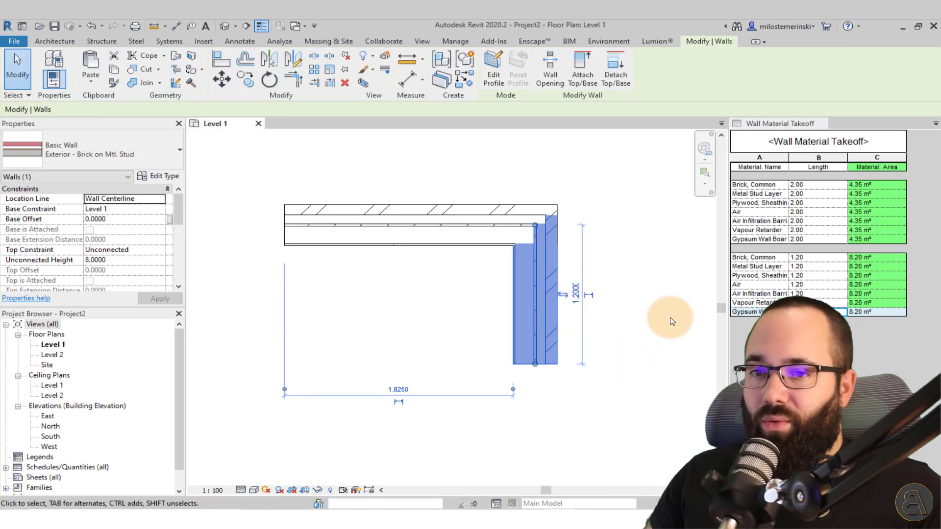
{"action": "left_click", "coordinate": [639, 336]}
{"action": "left_click", "coordinate": [499, 229]}
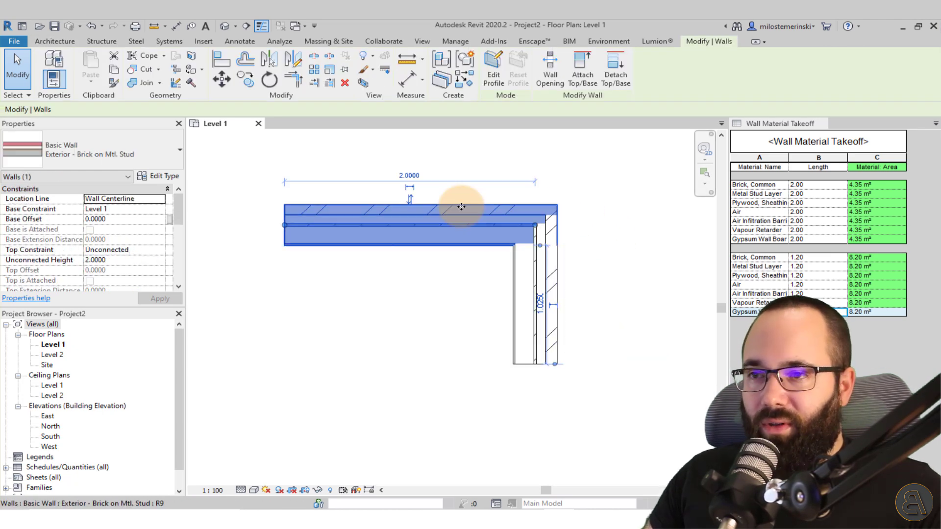
{"action": "scroll", "coordinate": [456, 209], "scroll_direction": "up", "scroll_amount": 2}
{"action": "scroll", "coordinate": [426, 288], "scroll_direction": "down", "scroll_amount": 1}
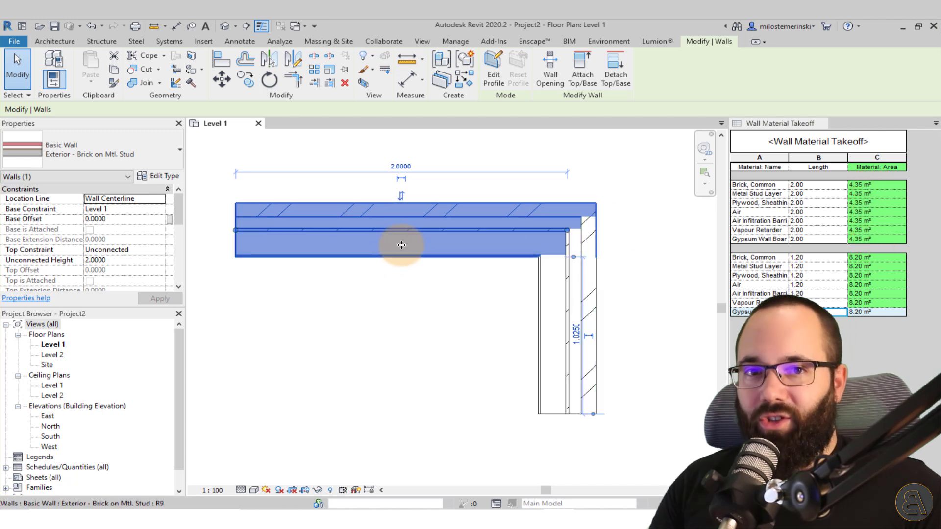
{"action": "left_click", "coordinate": [357, 273]}
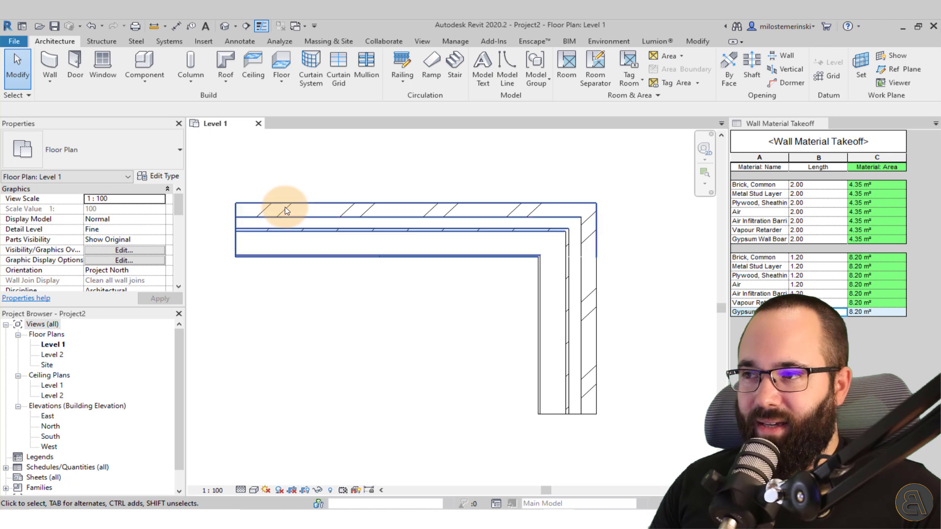
- Measure the horizontal wall's outer face corner to corner, reading 2.1750
{"action": "left_click", "coordinate": [154, 26]}
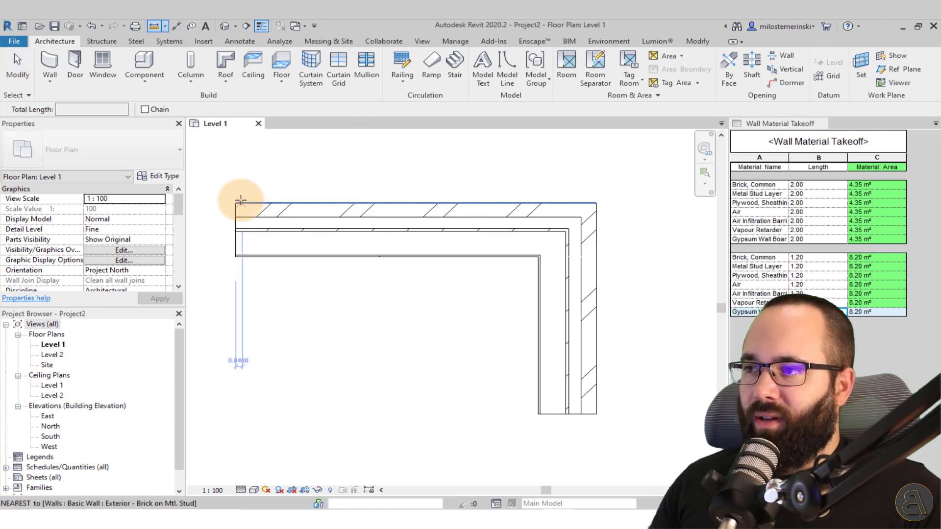
{"action": "left_click", "coordinate": [235, 203]}
{"action": "left_click", "coordinate": [596, 202]}
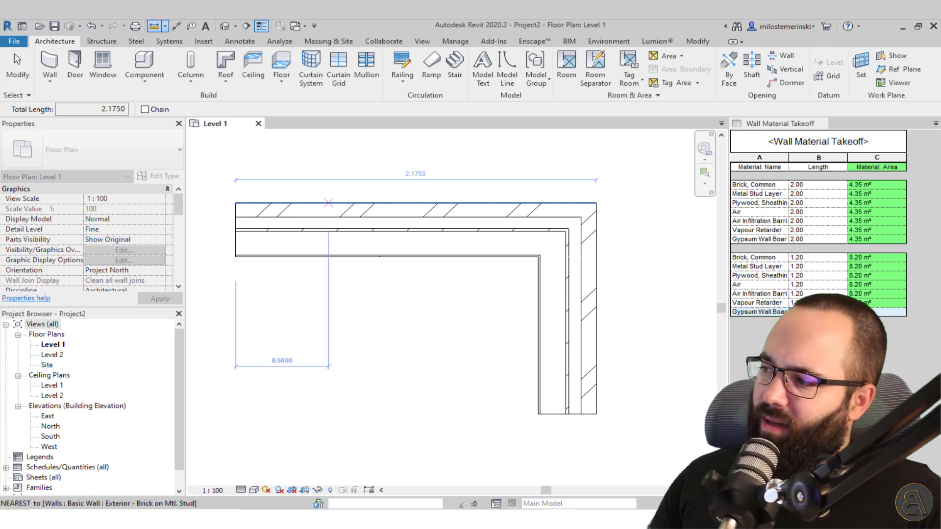
- In Calculator, clear the display and enter 2.175 to double it
{"action": "key", "text": "alt+Tab"}
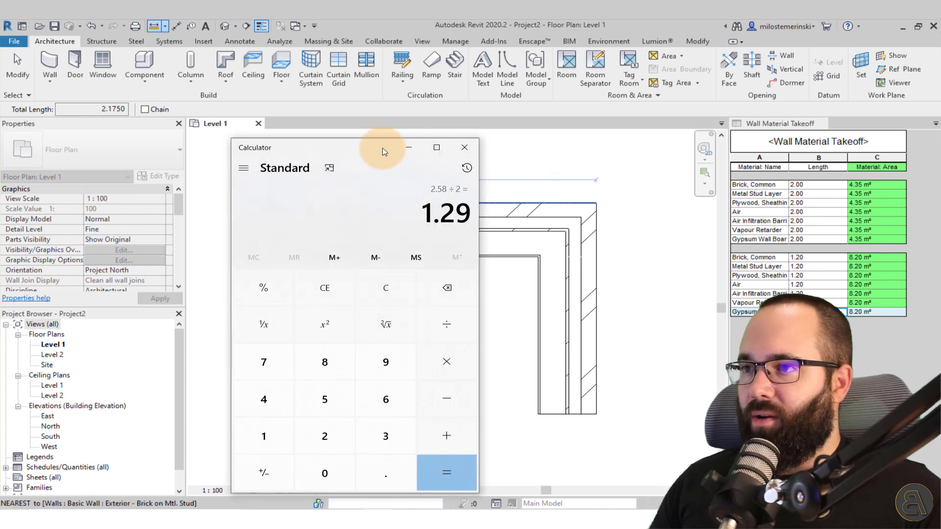
{"action": "left_click_drag", "start_coordinate": [382, 148], "coordinate": [276, 101]}
{"action": "key", "text": "Escape"}
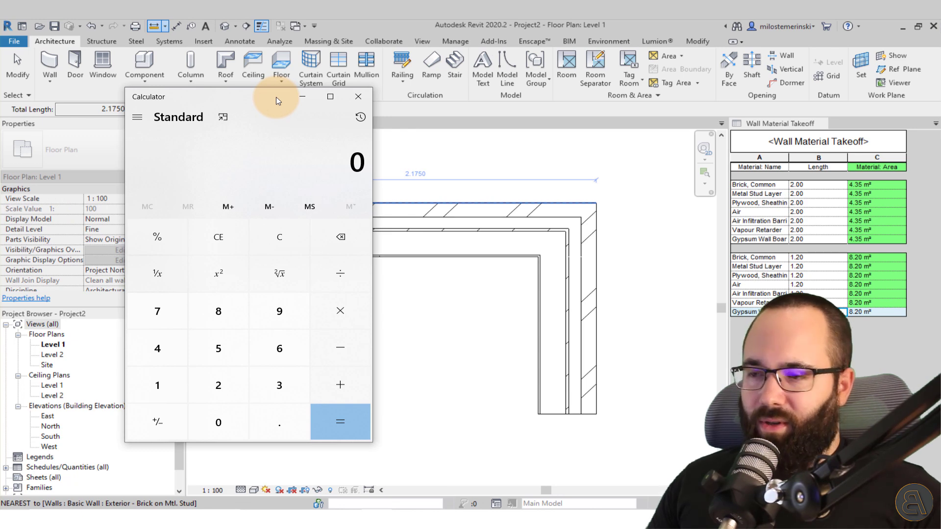
{"action": "type", "text": "2.175 × 2 ="}
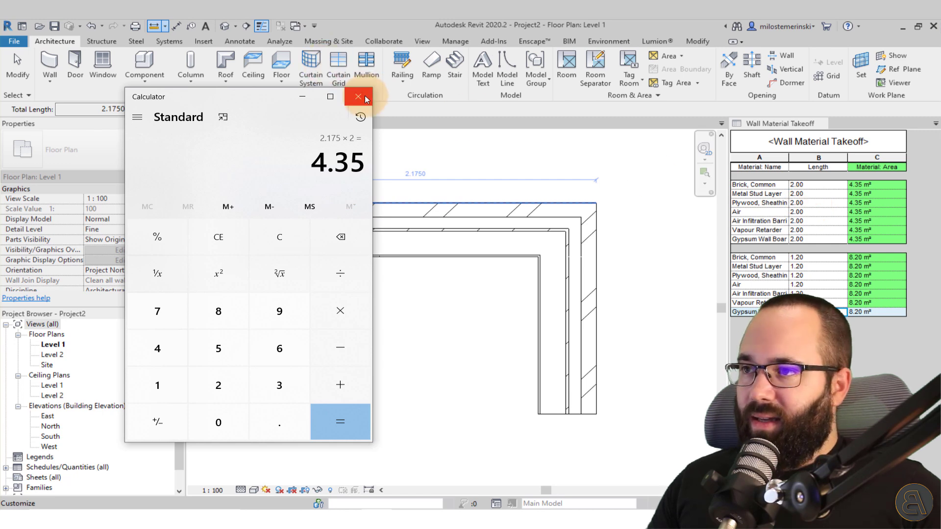
- Close the calculator and measure the horizontal wall from its left centreline end
{"action": "left_click", "coordinate": [307, 99]}
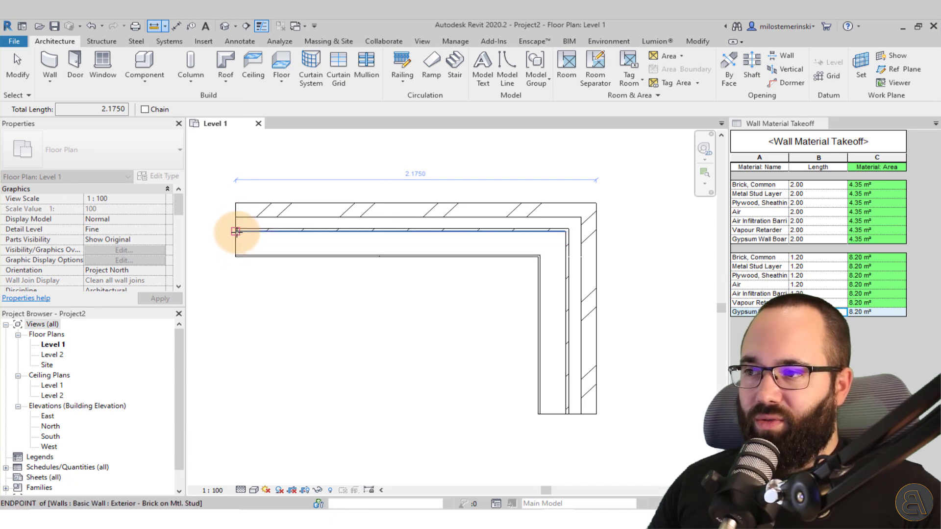
{"action": "left_click", "coordinate": [236, 238]}
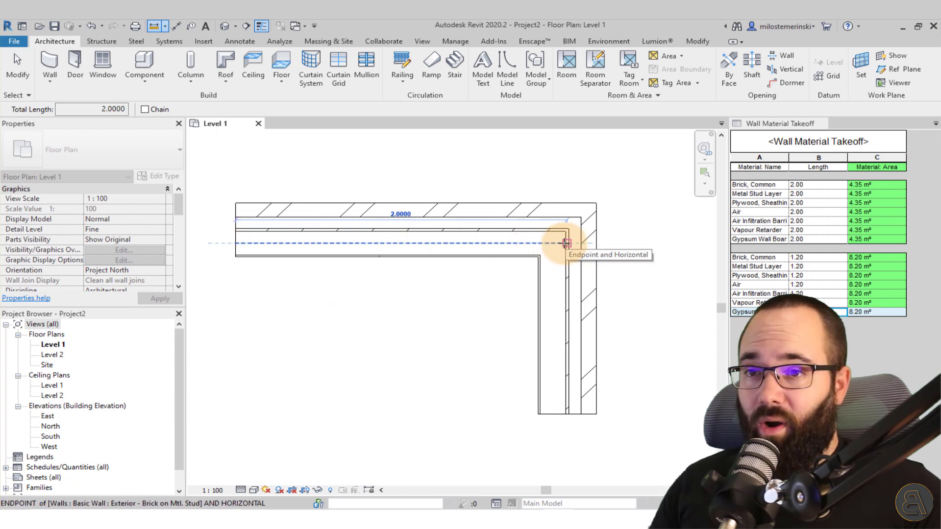
{"action": "key", "text": "Escape"}
{"action": "key", "text": "Escape"}
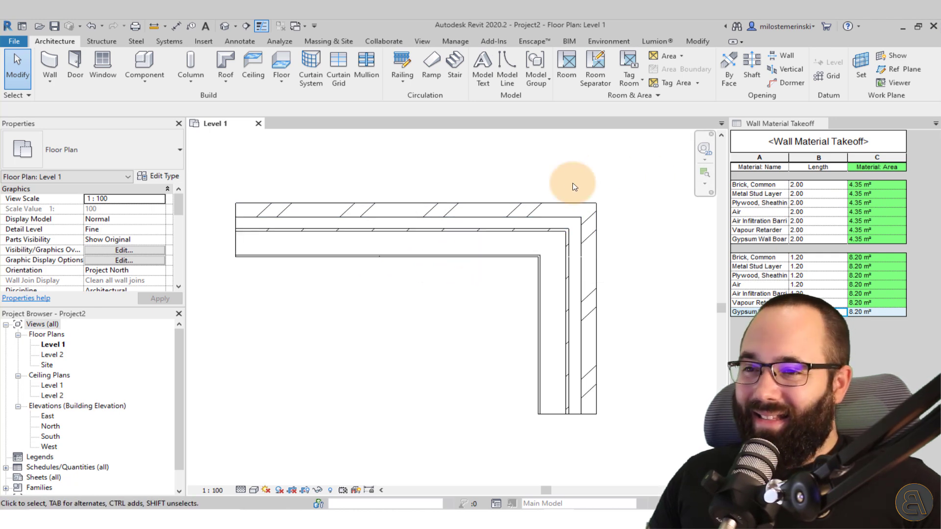
- Select the top horizontal wall to confirm its 2.0000 length, then centre the corner
{"action": "left_click", "coordinate": [553, 204]}
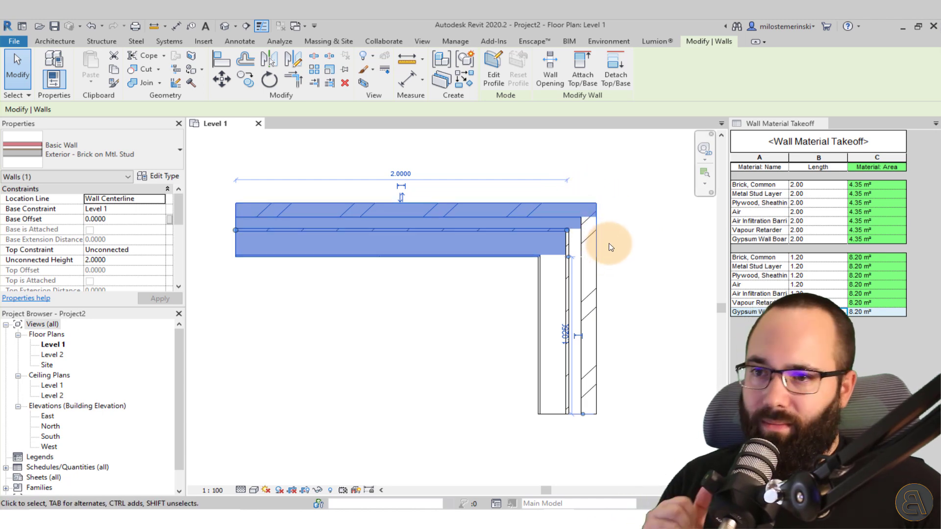
{"action": "left_click", "coordinate": [642, 256]}
{"action": "mouse_move", "coordinate": [642, 256]}
{"action": "middle_mouse_down"}
{"action": "mouse_move", "coordinate": [597, 244]}
{"action": "mouse_move", "coordinate": [531, 258]}
{"action": "middle_mouse_up"}
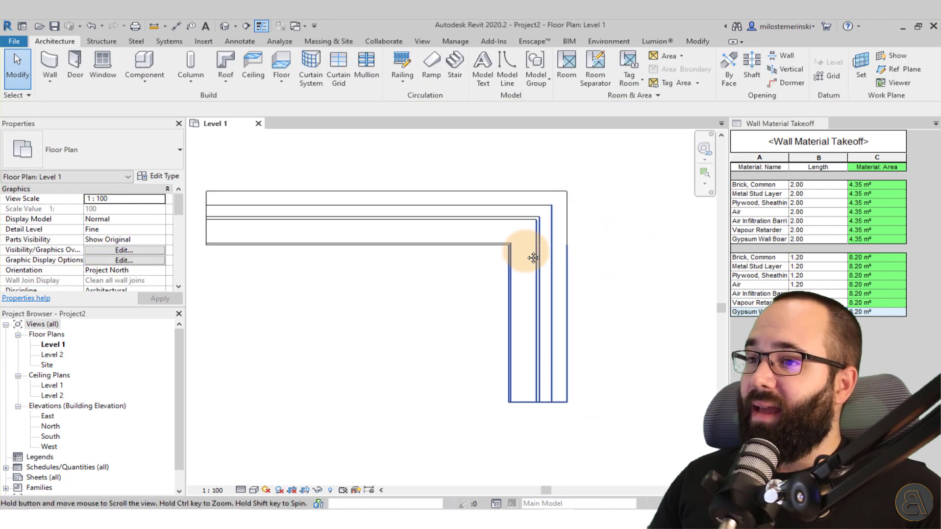
- Change the join at the two walls' corner to mitered using Wall Joins
{"action": "left_click", "coordinate": [698, 42]}
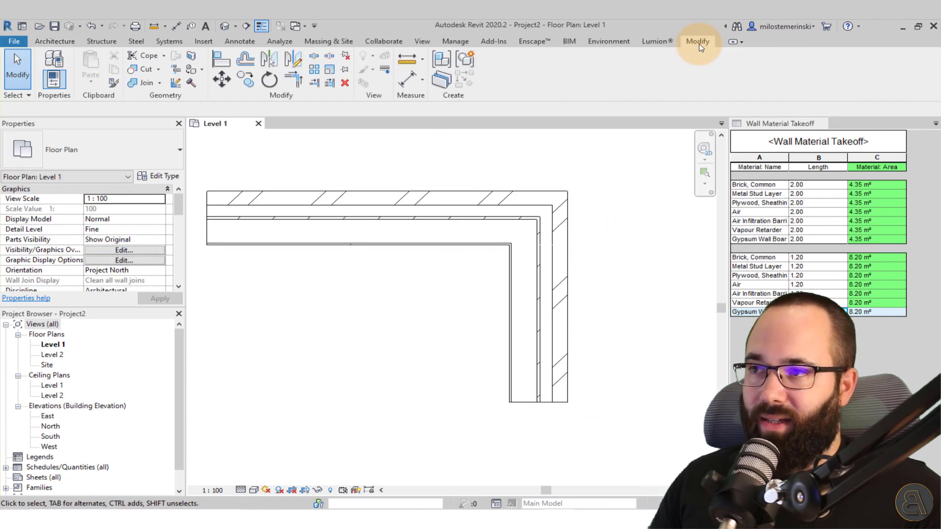
{"action": "left_click", "coordinate": [176, 84]}
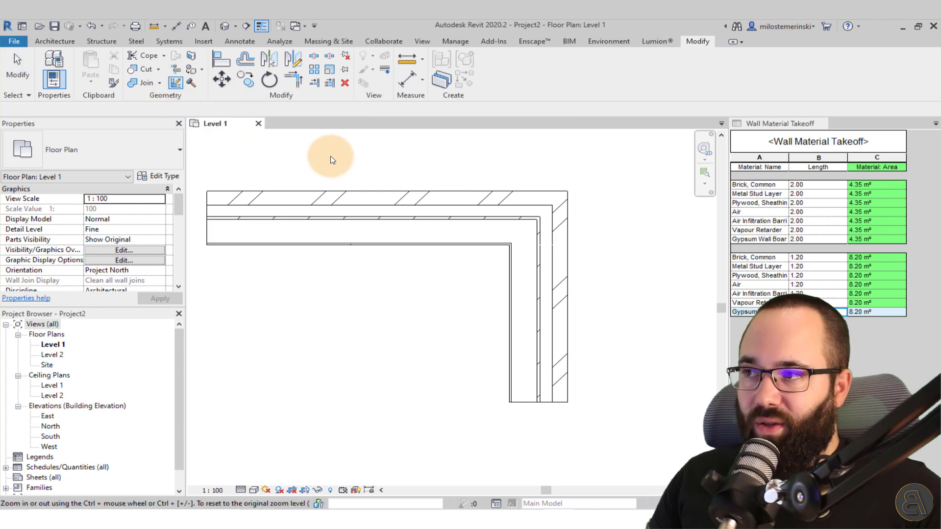
{"action": "left_click", "coordinate": [535, 223]}
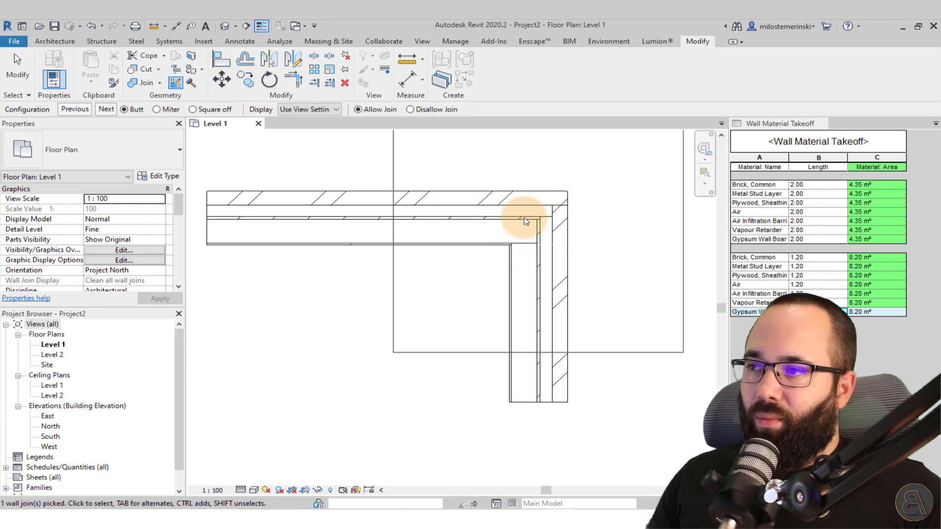
{"action": "left_click", "coordinate": [194, 110]}
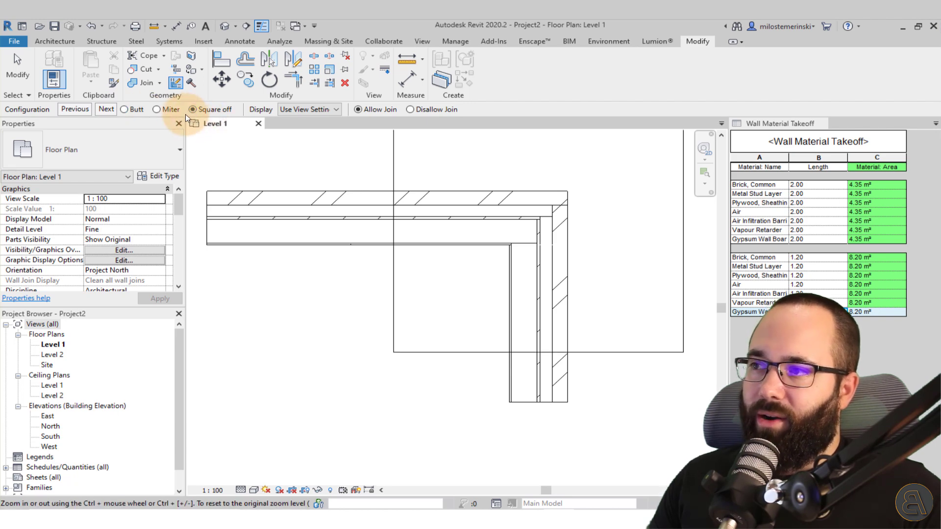
{"action": "left_click", "coordinate": [137, 110]}
{"action": "left_click", "coordinate": [193, 111]}
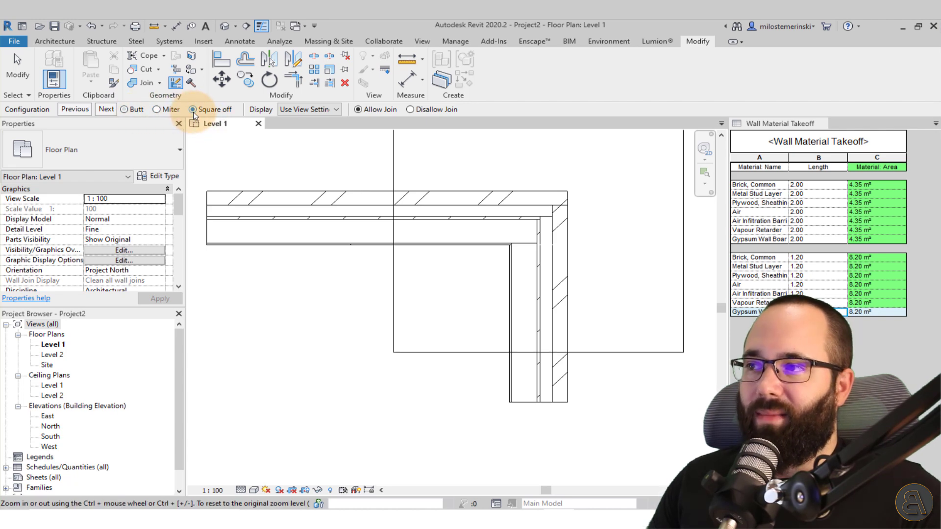
{"action": "left_click", "coordinate": [165, 114]}
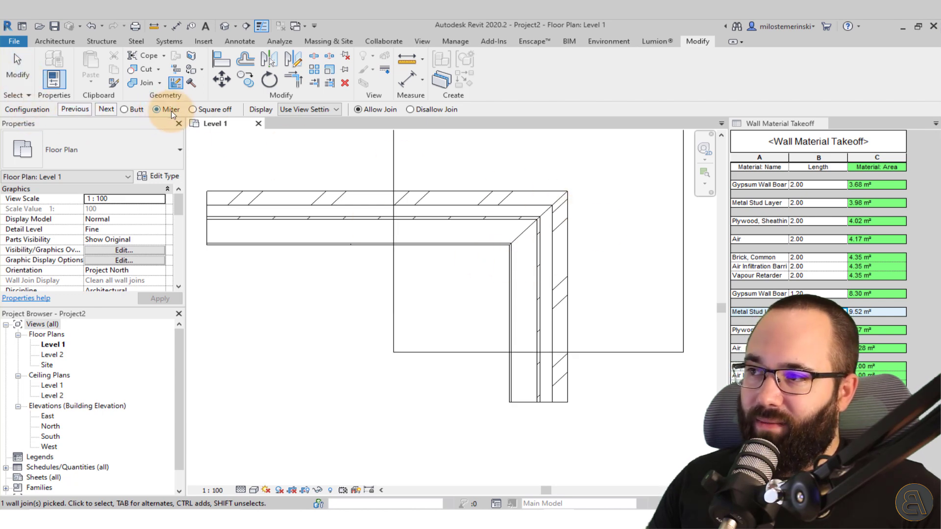
{"action": "left_click", "coordinate": [28, 82]}
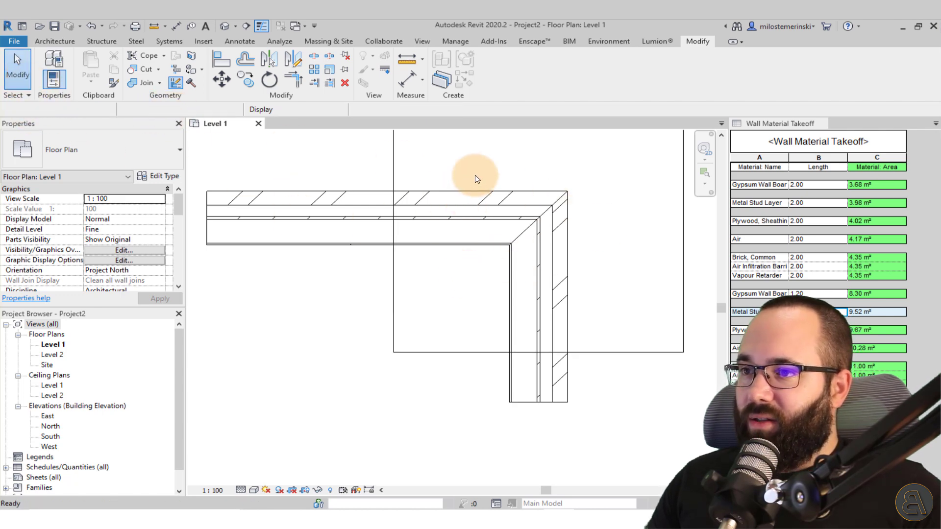
- Deselect the walls to show Level 1 properties and zoom onto the mitered corner
{"action": "scroll", "coordinate": [537, 281], "scroll_direction": "down", "scroll_amount": 1}
{"action": "left_click", "coordinate": [525, 272]}
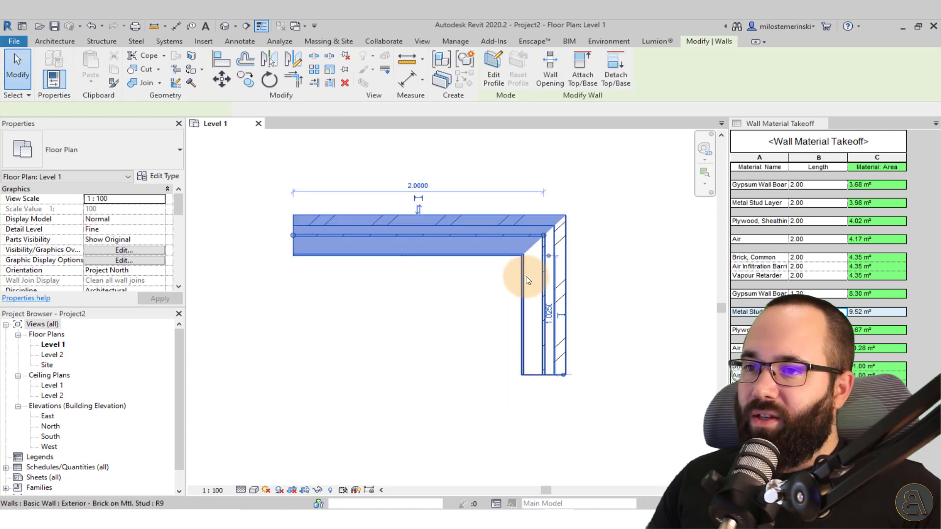
{"action": "left_click", "coordinate": [523, 274]}
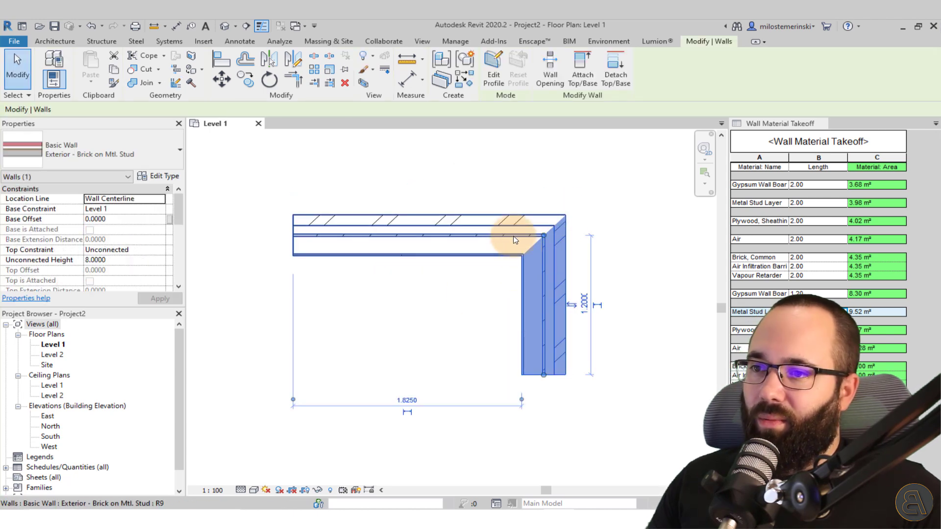
{"action": "left_click", "coordinate": [479, 199]}
{"action": "middle_click_drag", "start_coordinate": [456, 183], "coordinate": [380, 206]}
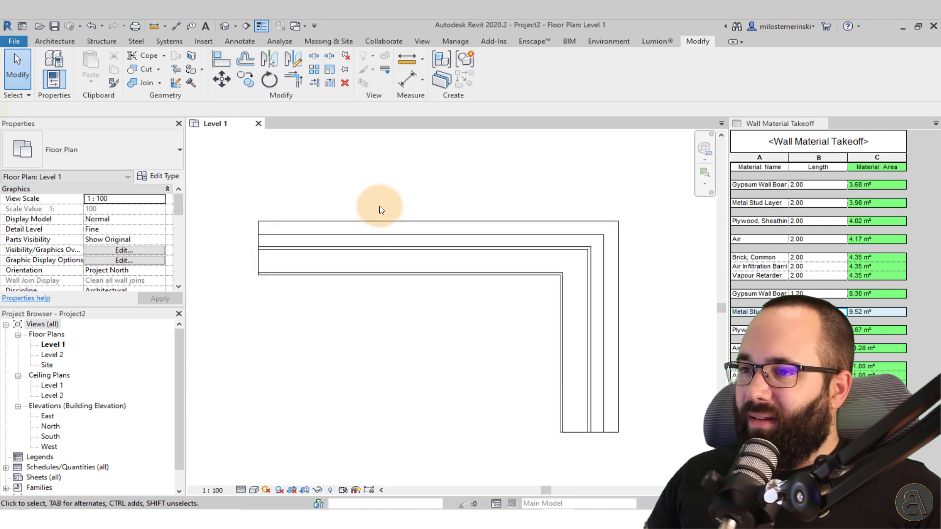
{"action": "scroll", "coordinate": [391, 193], "scroll_direction": "up", "scroll_amount": 2}
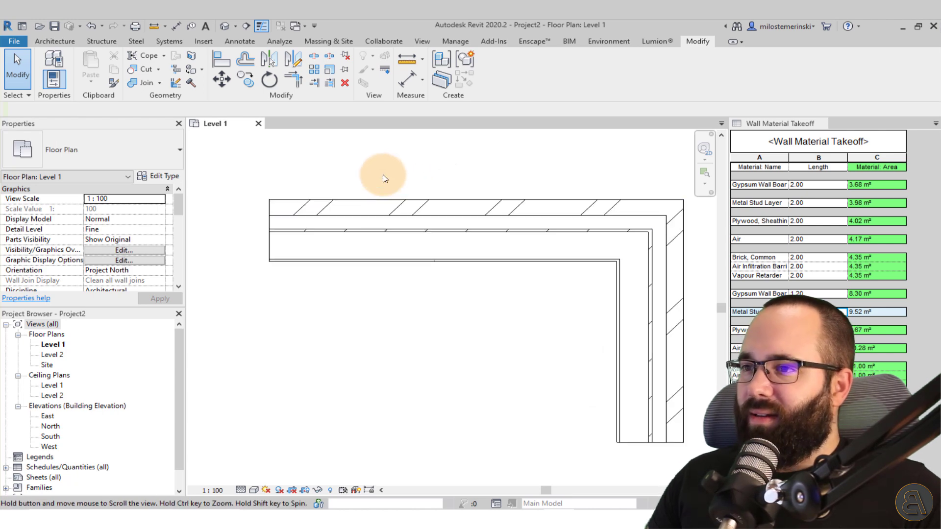
{"action": "scroll", "coordinate": [372, 193], "scroll_direction": "up", "scroll_amount": 1}
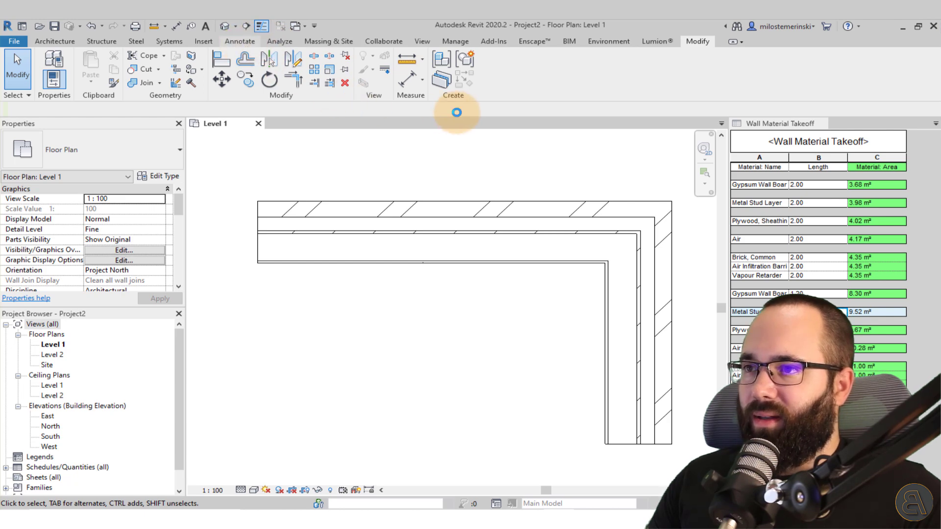
- Start the Material Tag tool and set the plan's view scale to 1:20
{"action": "key", "text": "alt+n"}
{"action": "left_click", "coordinate": [558, 84]}
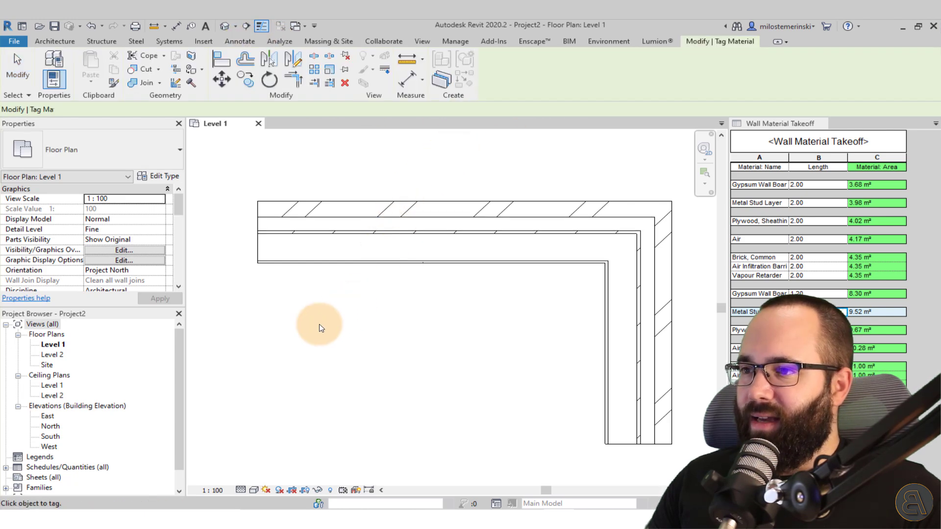
{"action": "left_click", "coordinate": [214, 490]}
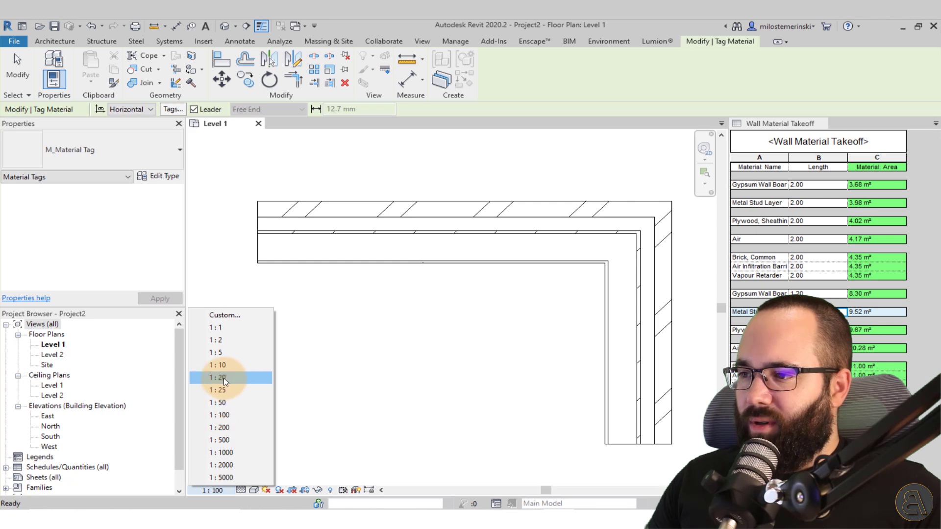
{"action": "left_click", "coordinate": [223, 378]}
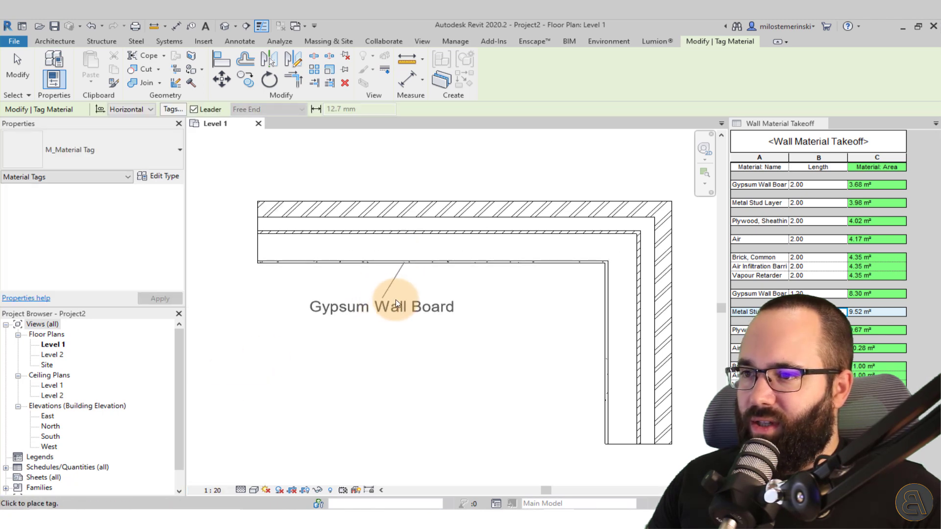
- Tag the Gypsum Wall Board, Light gauge steel framing, Plywood, Air and Common brick layers
{"action": "left_click", "coordinate": [313, 297]}
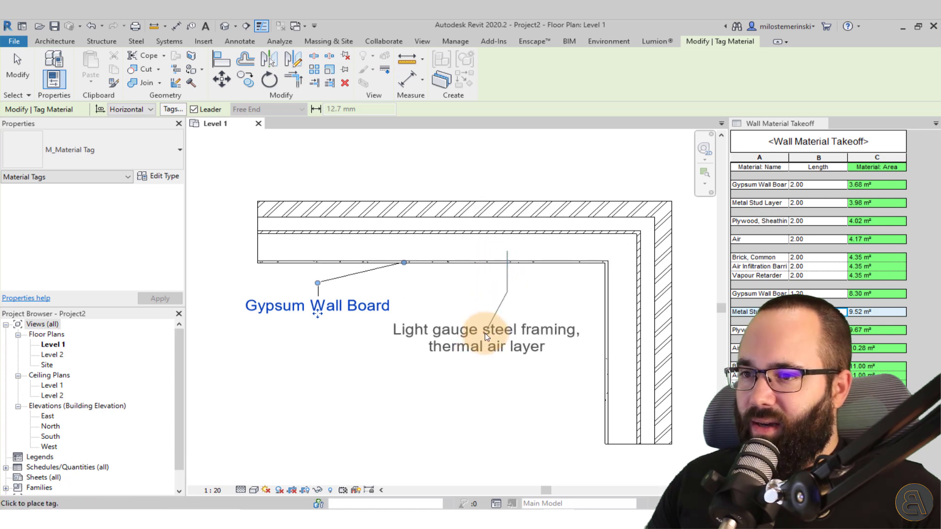
{"action": "left_click", "coordinate": [480, 349]}
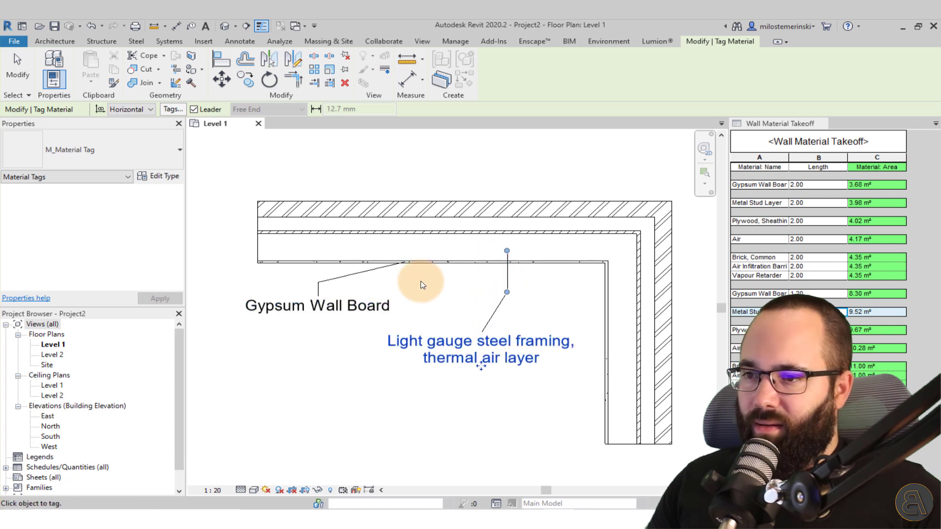
{"action": "left_click", "coordinate": [355, 232]}
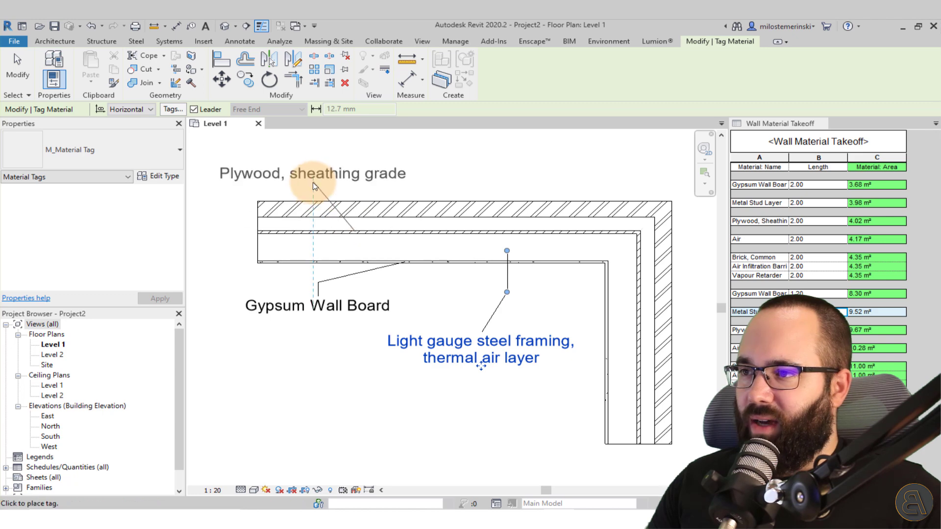
{"action": "left_click", "coordinate": [313, 181]}
{"action": "left_click", "coordinate": [313, 152]}
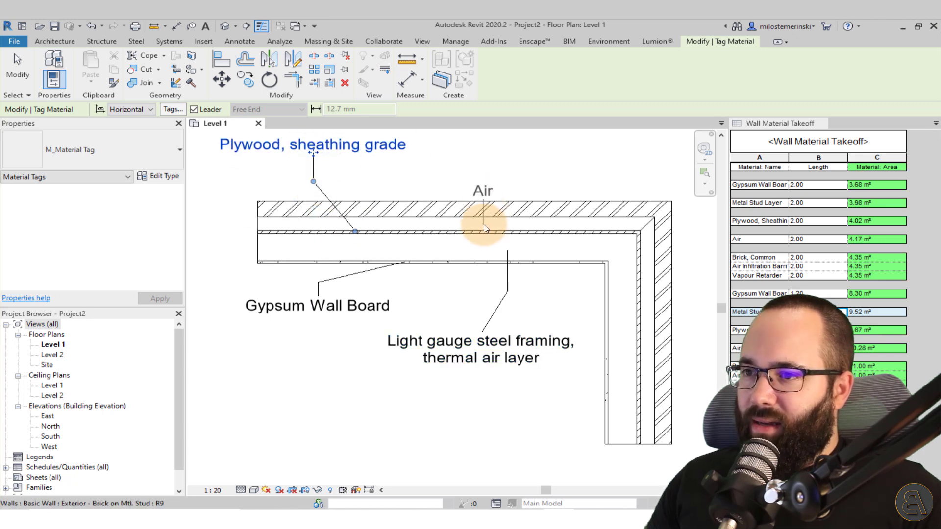
{"action": "left_click", "coordinate": [484, 224]}
{"action": "left_click", "coordinate": [499, 156]}
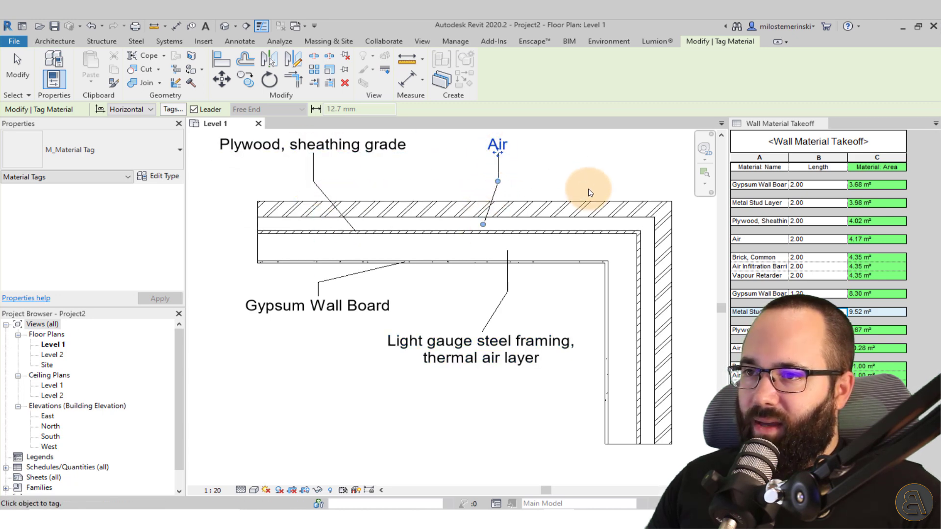
{"action": "left_click", "coordinate": [599, 156]}
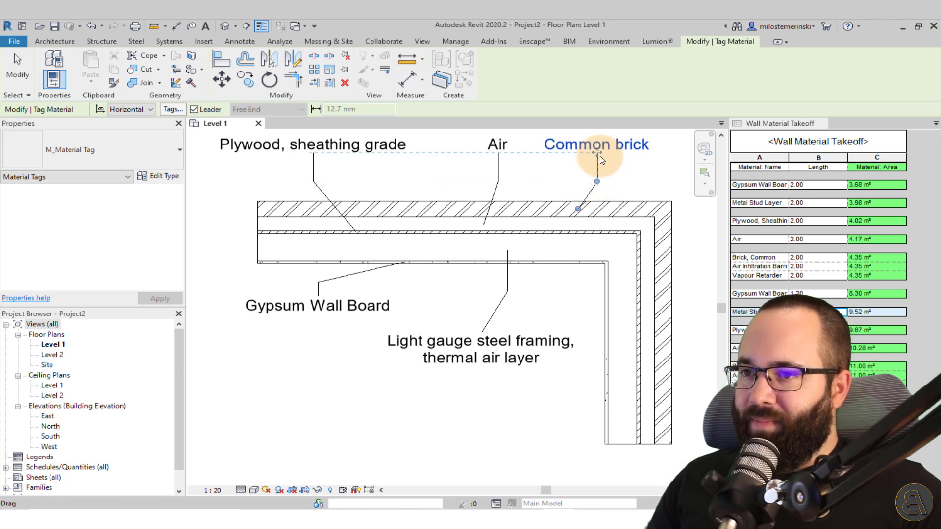
{"action": "key", "text": "Escape"}
{"action": "key", "text": "Escape"}
{"action": "middle_click_drag", "start_coordinate": [614, 204], "coordinate": [617, 214]}
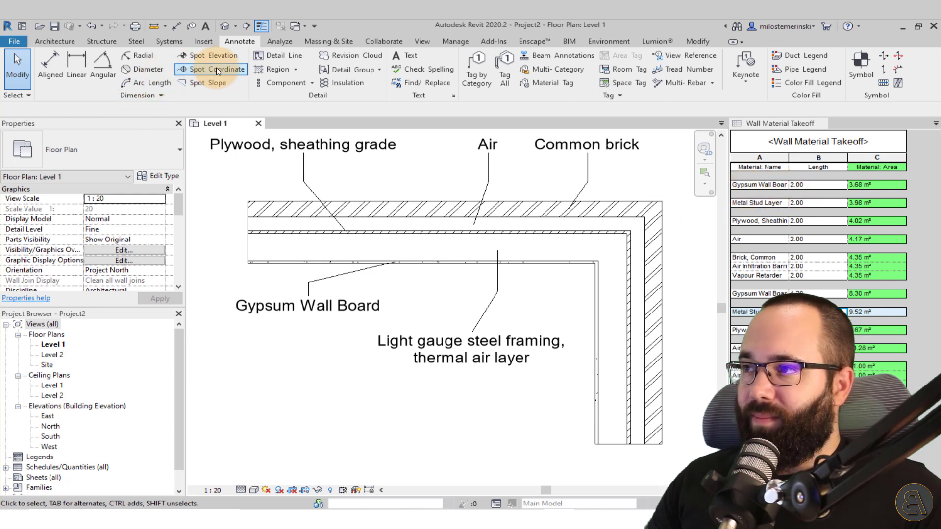
- Measure with DI between the wall's left and right corners
{"action": "key", "text": "d"}
{"action": "key", "text": "i"}
{"action": "left_click", "coordinate": [247, 201]}
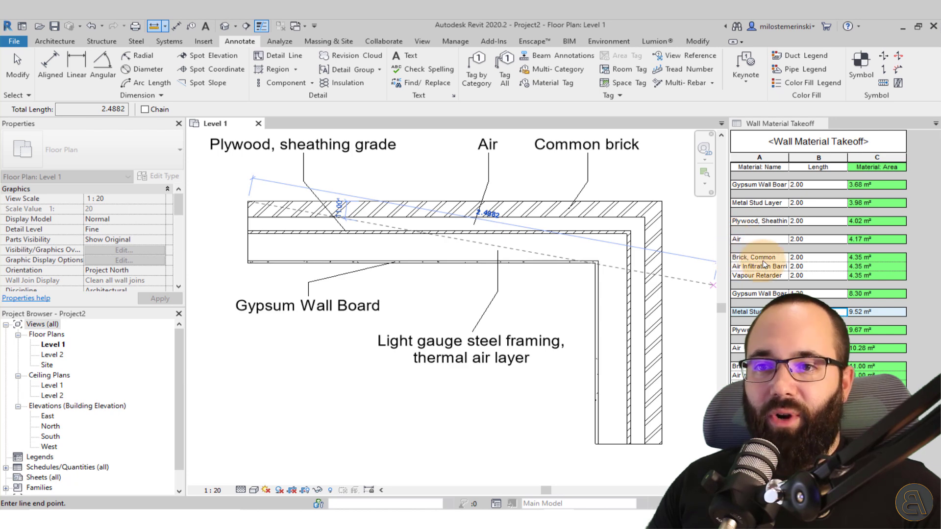
{"action": "left_click", "coordinate": [662, 201]}
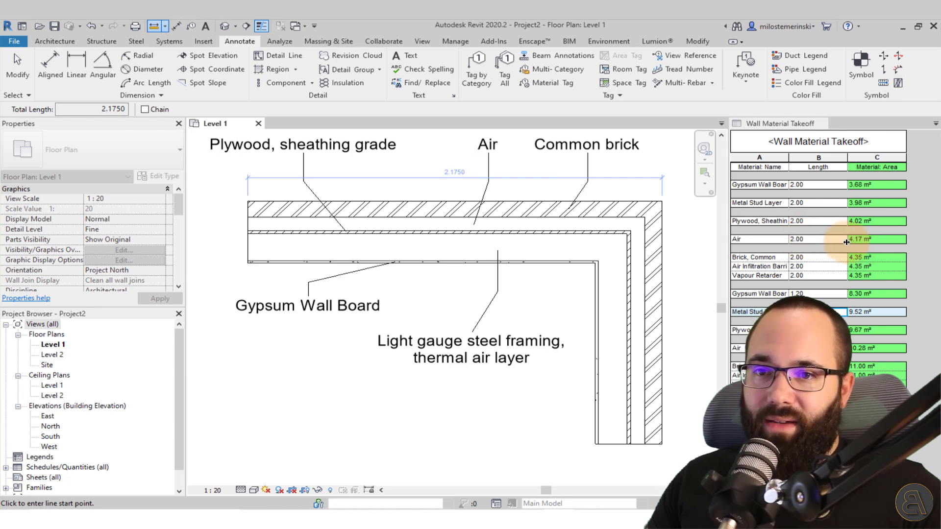
- Measure the outer brick face end to end and select its 2.0846 total length
{"action": "left_click", "coordinate": [248, 217]}
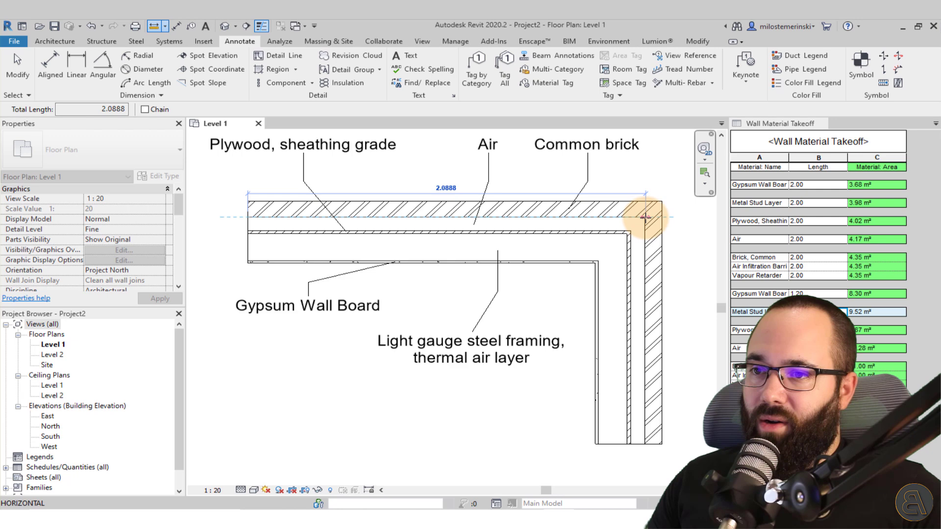
{"action": "scroll", "coordinate": [644, 217], "scroll_direction": "up", "scroll_amount": 5}
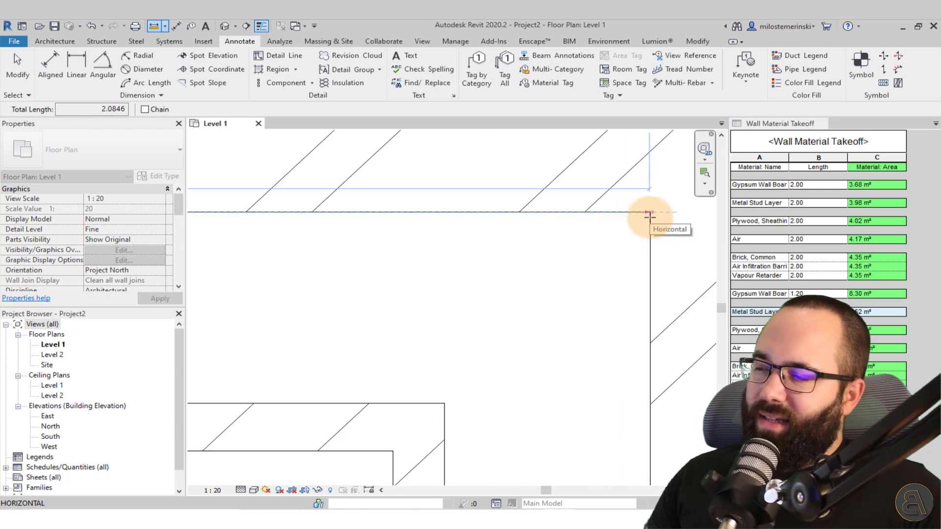
{"action": "left_click", "coordinate": [650, 216]}
{"action": "left_click_drag", "start_coordinate": [101, 111], "coordinate": [145, 110]}
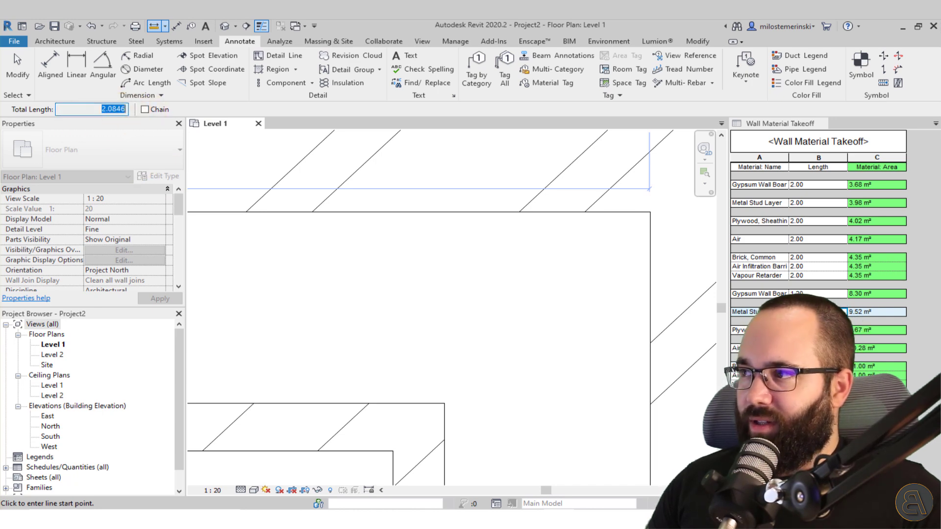
{"action": "key", "text": "alt+Tab"}
- Multiply the 2.0846 length by 2 in the calculator
{"action": "left_click_drag", "start_coordinate": [220, 135], "coordinate": [279, 116]}
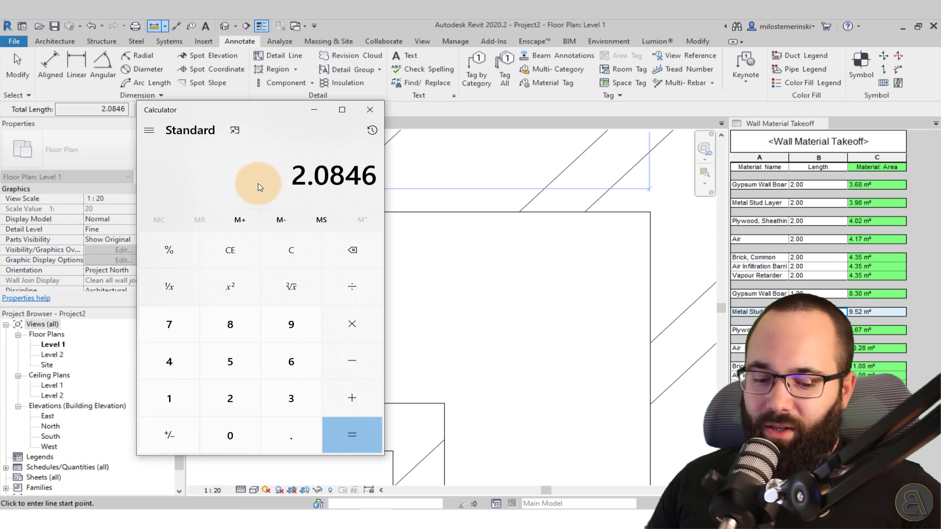
{"action": "type", "text": "*2"}
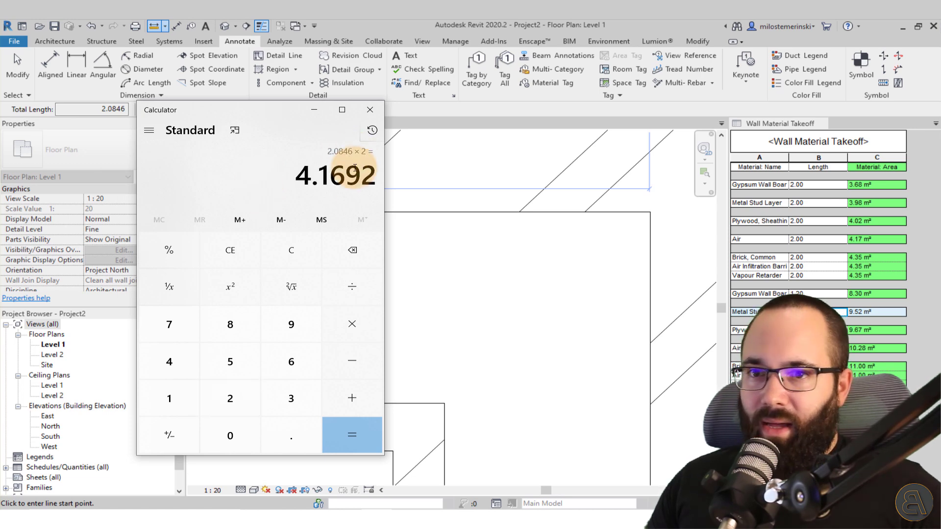
{"action": "left_click", "coordinate": [365, 188]}
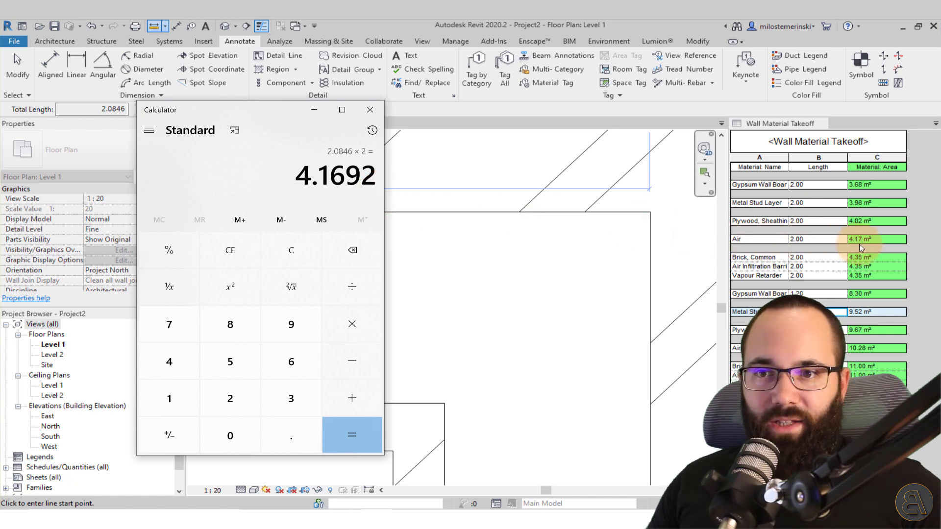
- Measure the wall's inner face end to end and select its 1.8380 length
{"action": "left_click_drag", "start_coordinate": [288, 112], "coordinate": [0, 125]}
{"action": "mouse_move", "coordinate": [687, 364]}
{"action": "middle_mouse_down"}
{"action": "mouse_move", "coordinate": [490, 244]}
{"action": "mouse_move", "coordinate": [287, 279]}
{"action": "mouse_move", "coordinate": [657, 284]}
{"action": "mouse_move", "coordinate": [392, 290]}
{"action": "mouse_move", "coordinate": [450, 305]}
{"action": "mouse_move", "coordinate": [443, 297]}
{"action": "middle_mouse_up"}
{"action": "scroll", "coordinate": [598, 236], "scroll_direction": "down", "scroll_amount": 3}
{"action": "scroll", "coordinate": [436, 290], "scroll_direction": "up", "scroll_amount": 2}
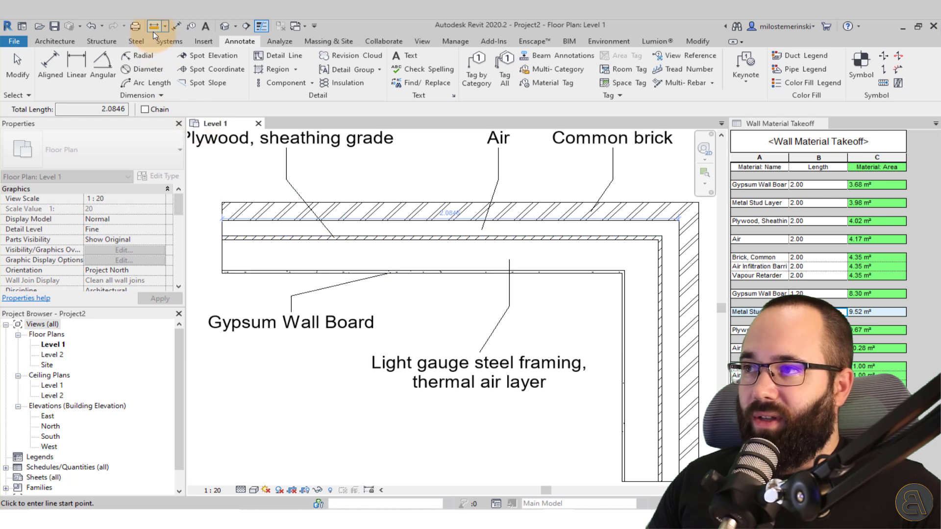
{"action": "left_click", "coordinate": [212, 269]}
{"action": "left_click", "coordinate": [656, 270]}
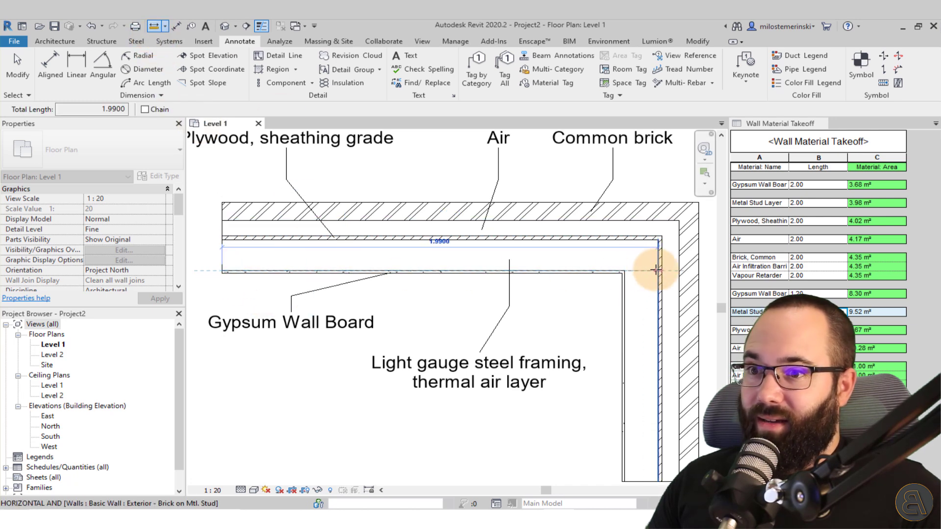
{"action": "scroll", "coordinate": [656, 269], "scroll_direction": "up", "scroll_amount": 2}
{"action": "scroll", "coordinate": [616, 271], "scroll_direction": "down", "scroll_amount": 3}
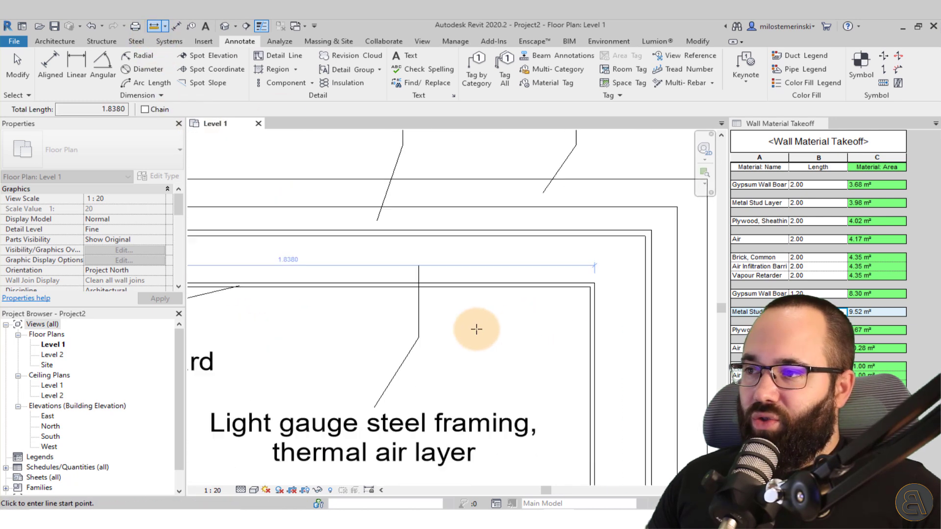
{"action": "left_click_drag", "start_coordinate": [78, 108], "coordinate": [137, 111]}
{"action": "key", "text": "ctrl+c"}
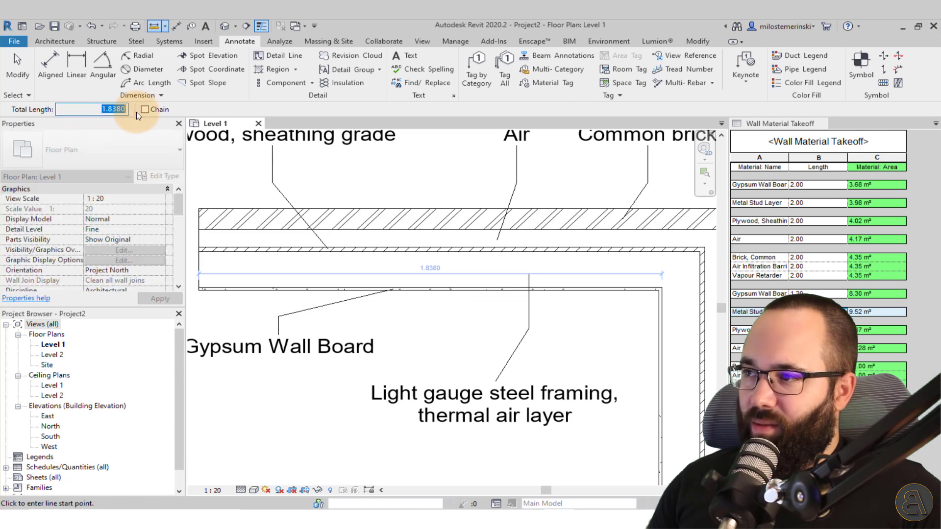
- Compute 1.838 × 2 = 3.676 in the calculator, matching the gypsum board's 3.68 m²
{"action": "key", "text": "alt+Tab"}
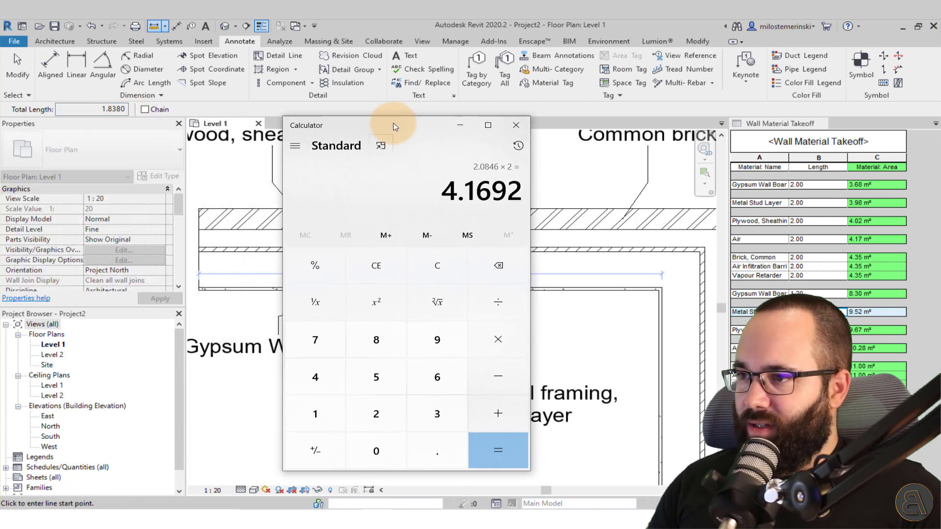
{"action": "left_click", "coordinate": [316, 185]}
{"action": "key", "text": "ctrl+v"}
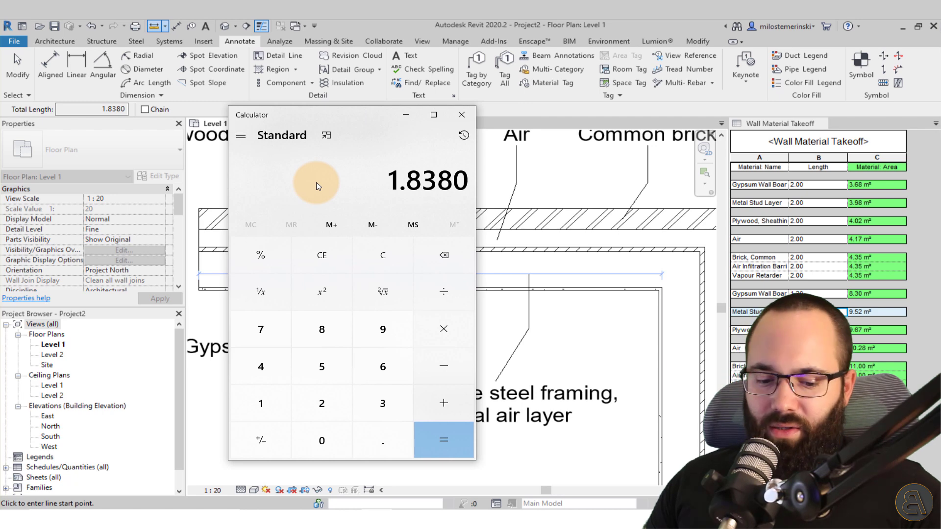
{"action": "type", "text": "*2"}
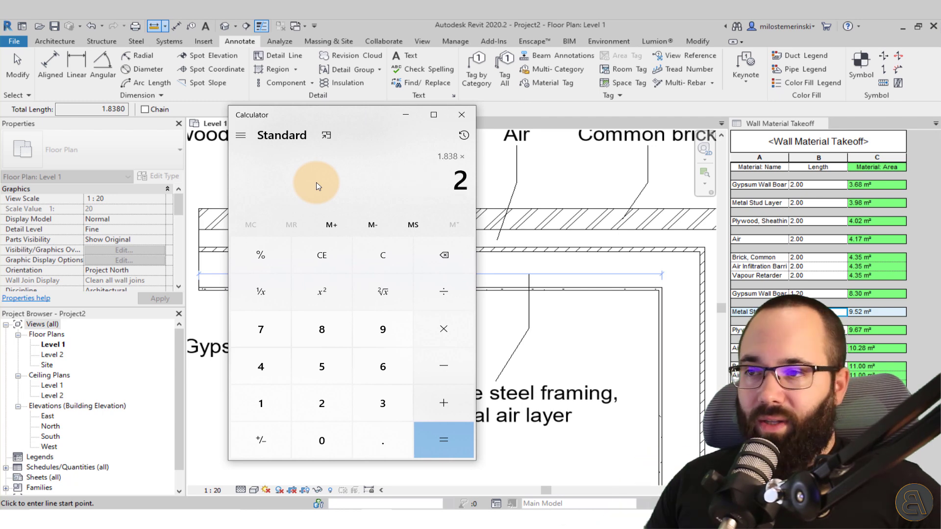
{"action": "key", "text": "Return"}
{"action": "left_click", "coordinate": [443, 187]}
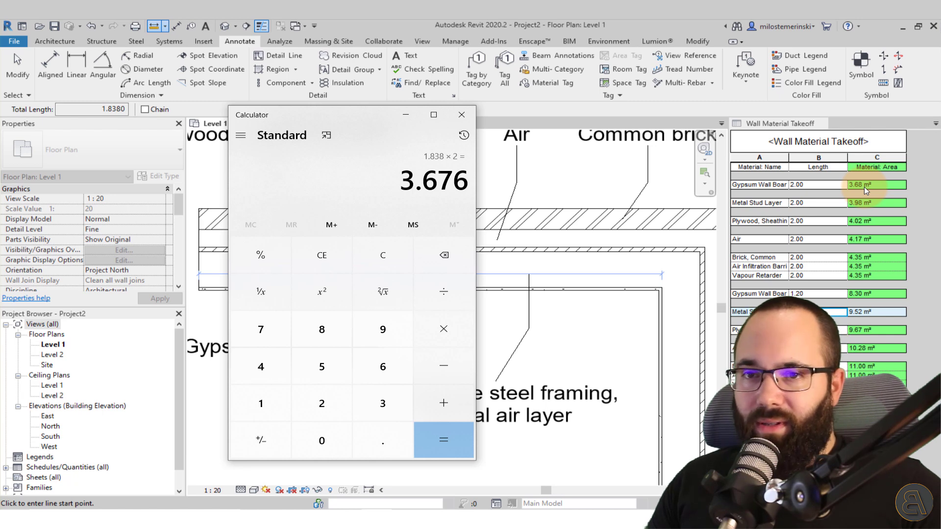
- Minimize the calculator, exit the measuring tool and zoom the Level 1 plan
{"action": "left_click", "coordinate": [404, 117]}
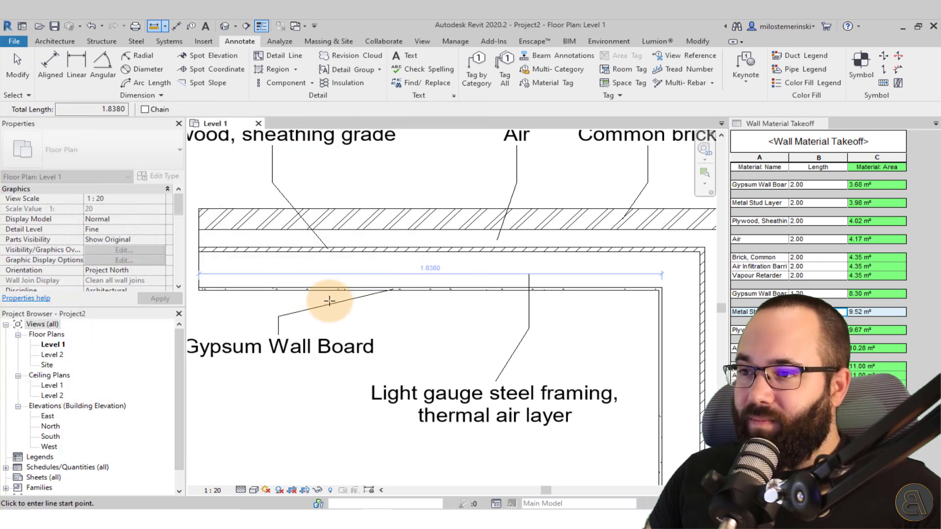
{"action": "scroll", "coordinate": [385, 274], "scroll_direction": "down", "scroll_amount": 4}
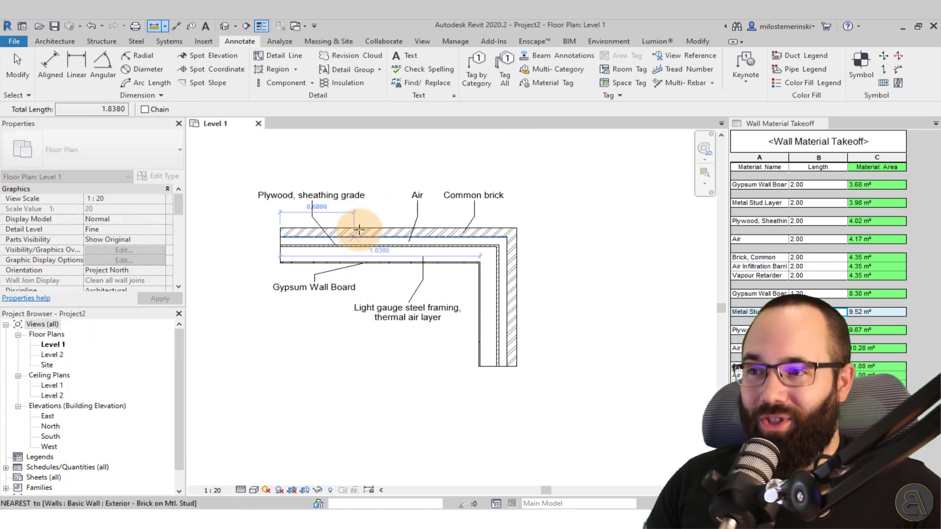
{"action": "scroll", "coordinate": [337, 216], "scroll_direction": "up", "scroll_amount": 3}
{"action": "key", "text": "Escape"}
{"action": "scroll", "coordinate": [441, 237], "scroll_direction": "down", "scroll_amount": 2}
{"action": "scroll", "coordinate": [410, 231], "scroll_direction": "up", "scroll_amount": 1}
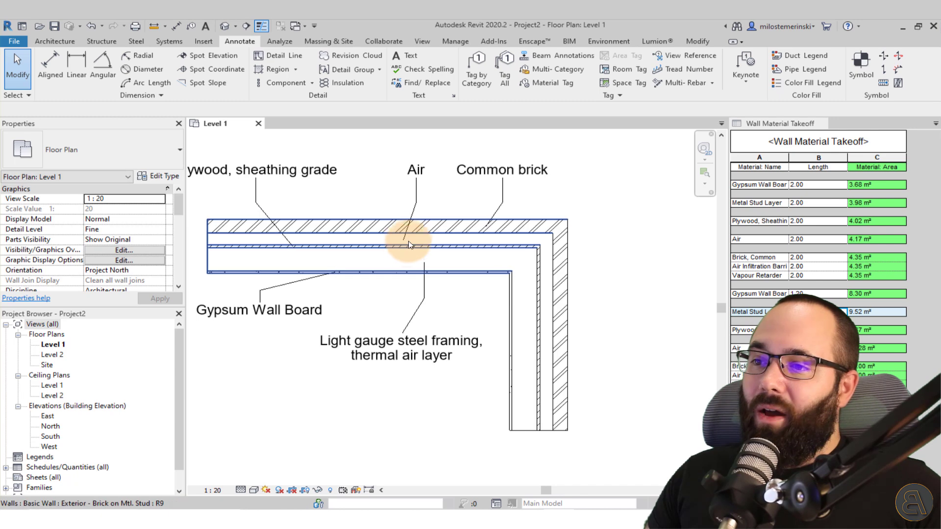
{"action": "scroll", "coordinate": [461, 294], "scroll_direction": "down", "scroll_amount": 2}
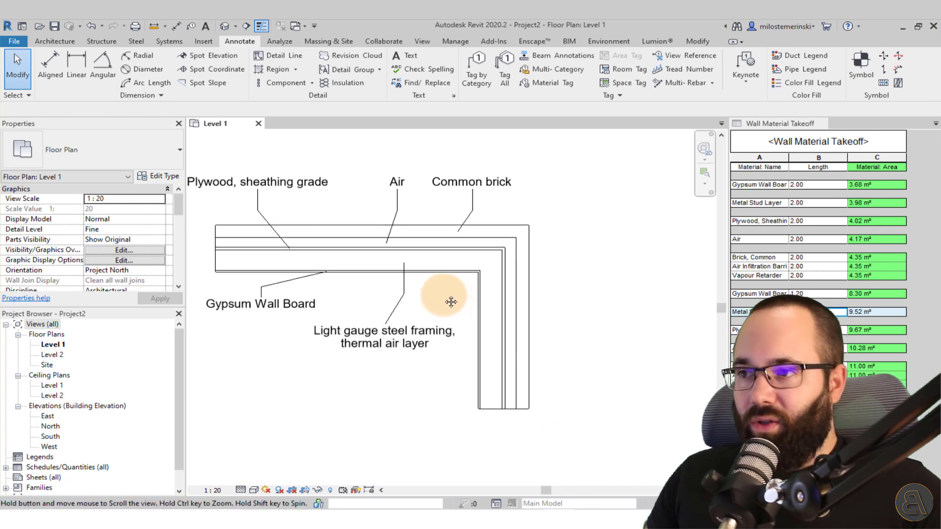
{"action": "scroll", "coordinate": [322, 254], "scroll_direction": "up", "scroll_amount": 1}
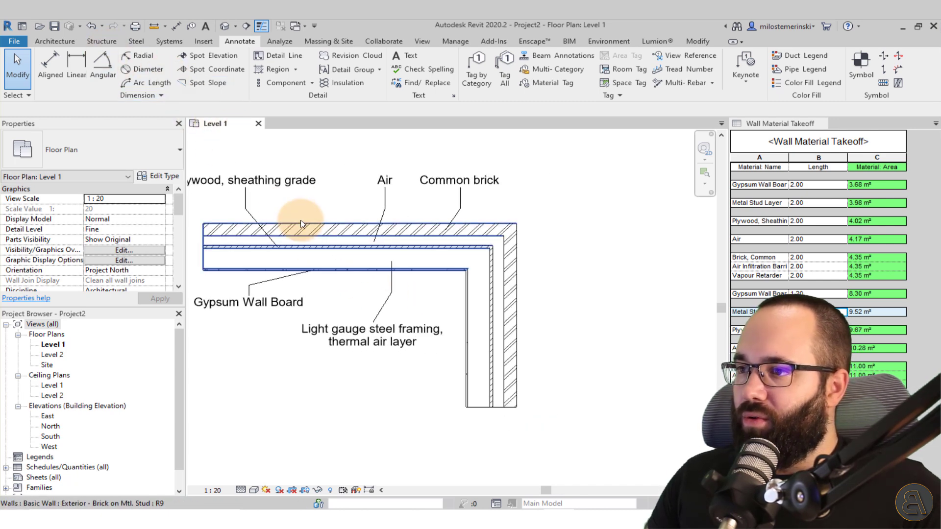
- Draw an Exterior - Brick on Mtl. Stud wall running right from beside the first corner
{"action": "left_click", "coordinate": [54, 41]}
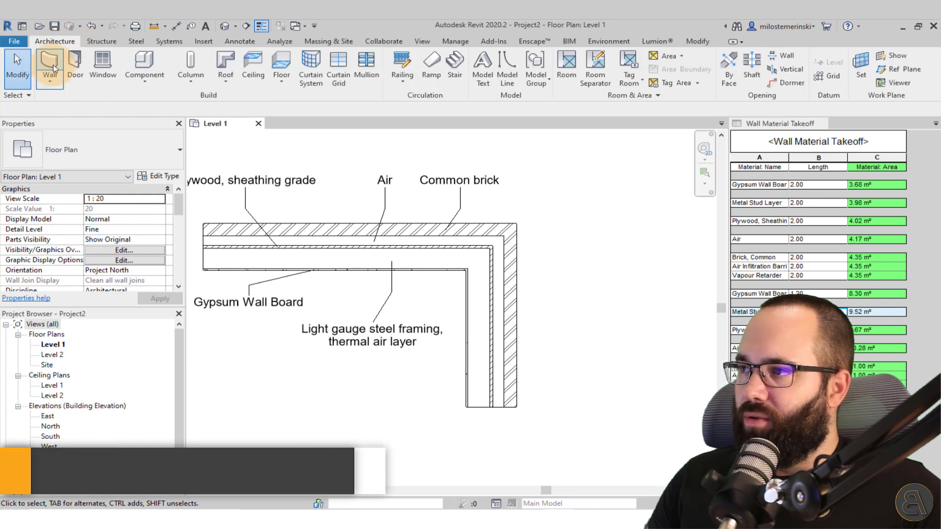
{"action": "middle_click_drag", "start_coordinate": [594, 266], "coordinate": [454, 257]}
{"action": "key", "text": "w"}
{"action": "key", "text": "a"}
{"action": "left_click", "coordinate": [483, 239]}
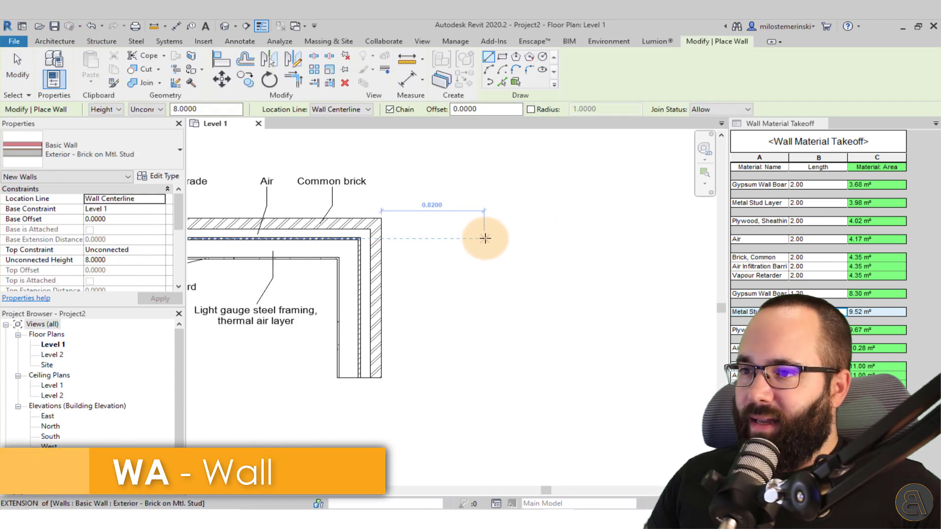
{"action": "left_click", "coordinate": [639, 239]}
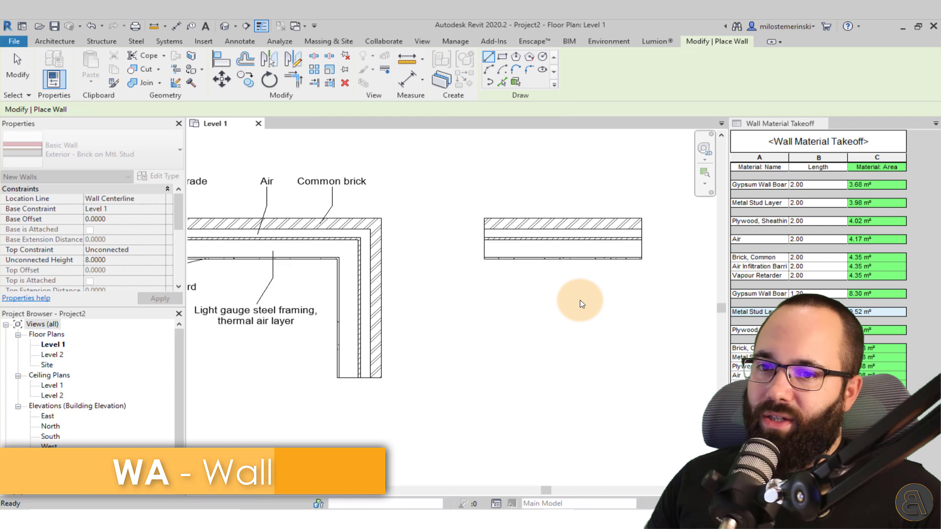
{"action": "middle_click_drag", "start_coordinate": [581, 300], "coordinate": [525, 278]}
- Draw an Exterior - Block on Mtl. Stud wall downward from the brick wall's end
{"action": "left_click", "coordinate": [64, 147]}
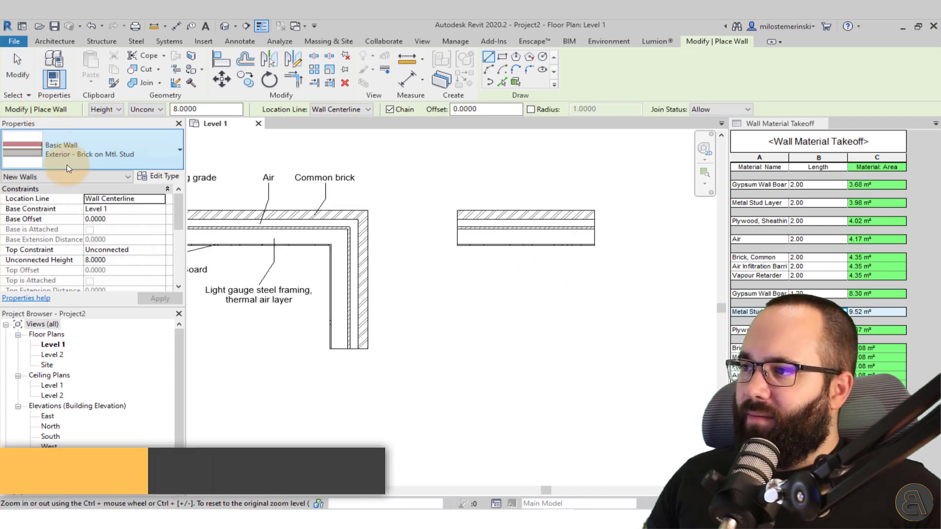
{"action": "left_click", "coordinate": [69, 191]}
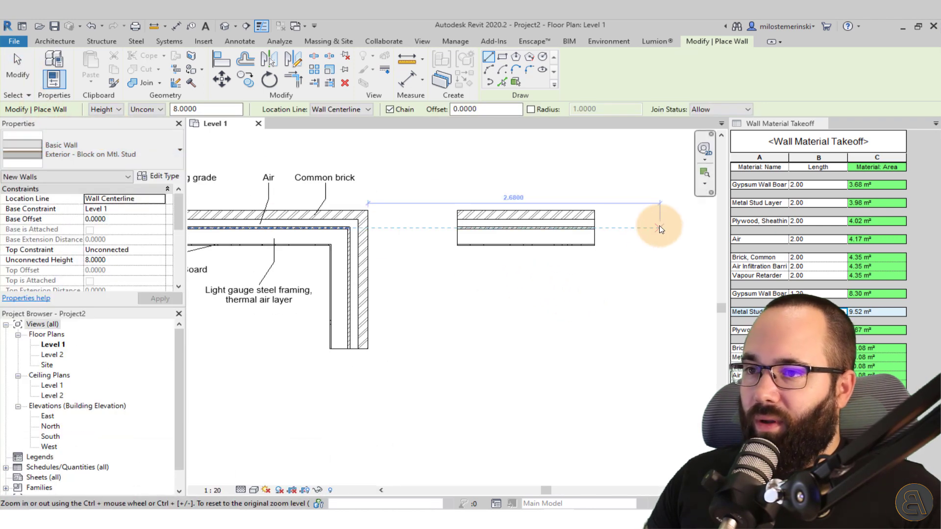
{"action": "left_click", "coordinate": [595, 228]}
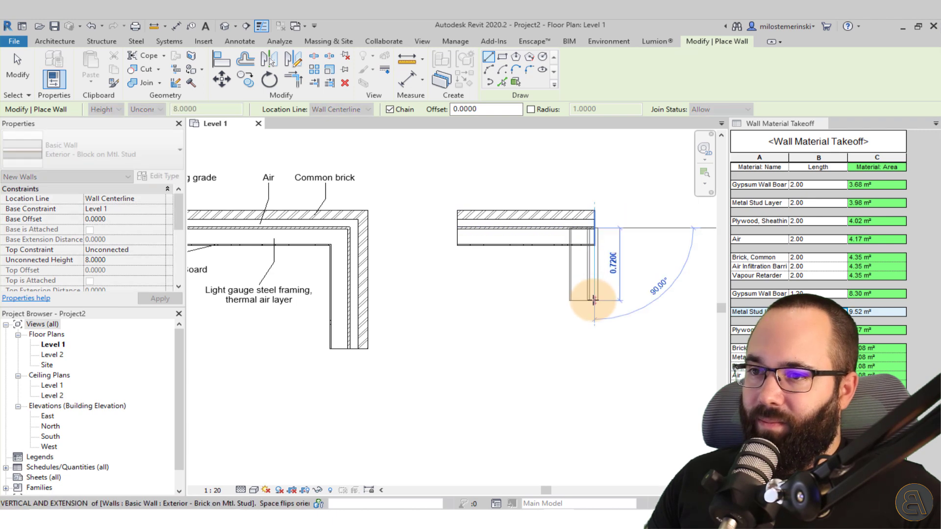
{"action": "left_click", "coordinate": [593, 300]}
{"action": "key", "text": "Escape"}
{"action": "key", "text": "Escape"}
- Drag the block wall's bottom end further down to lengthen it
{"action": "scroll", "coordinate": [539, 247], "scroll_direction": "up", "scroll_amount": 4}
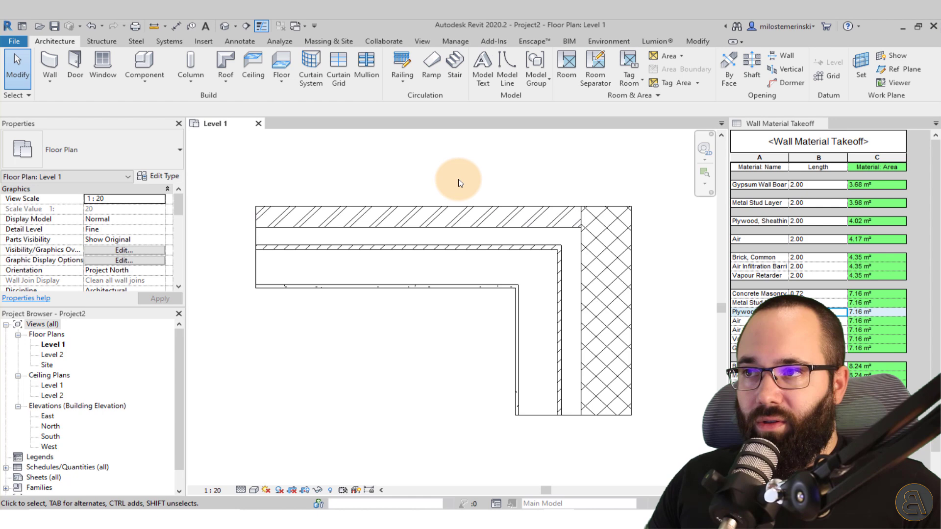
{"action": "scroll", "coordinate": [433, 172], "scroll_direction": "down", "scroll_amount": 3}
{"action": "left_click", "coordinate": [480, 275]}
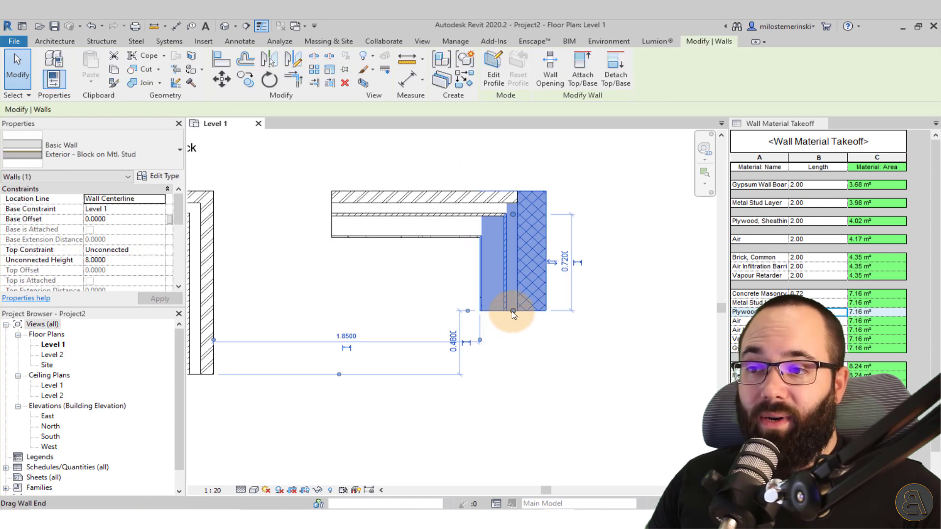
{"action": "left_click_drag", "start_coordinate": [512, 312], "coordinate": [512, 345]}
{"action": "left_click", "coordinate": [601, 373]}
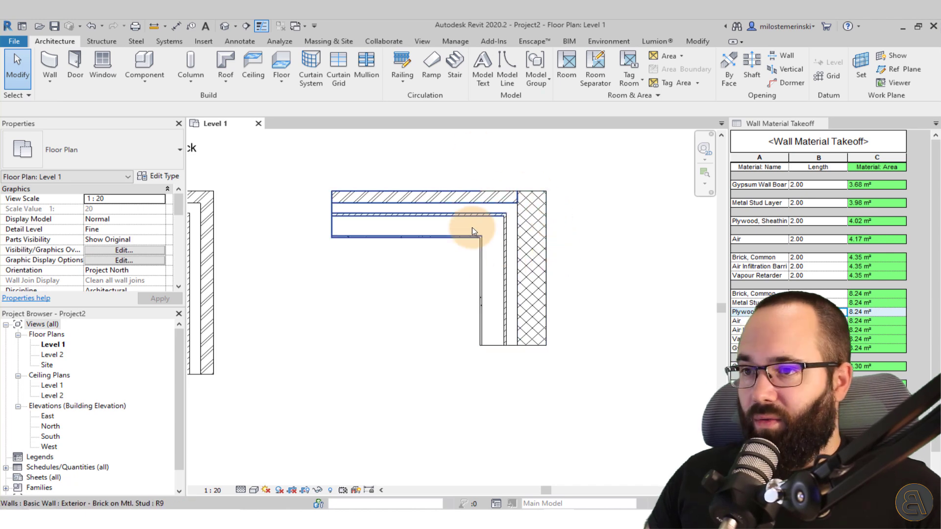
{"action": "left_click", "coordinate": [698, 42]}
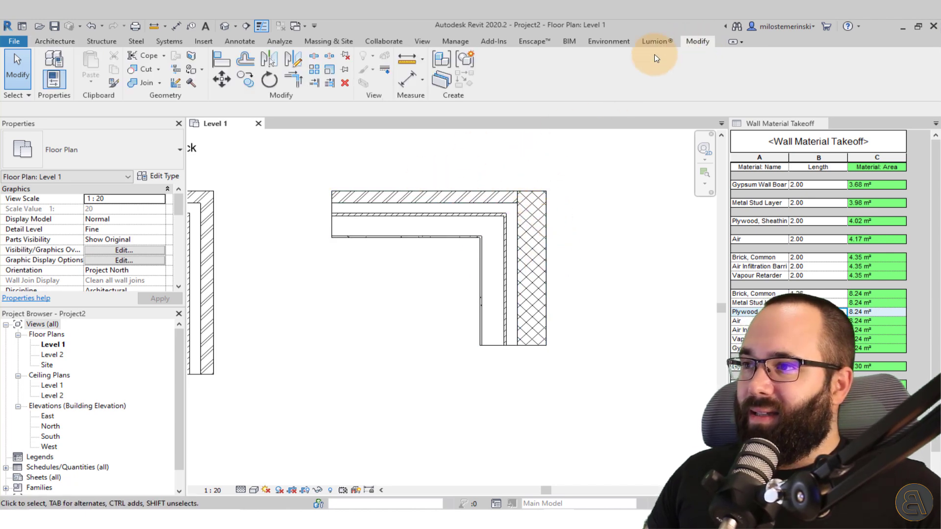
{"action": "left_click", "coordinate": [175, 83]}
{"action": "left_click", "coordinate": [499, 216]}
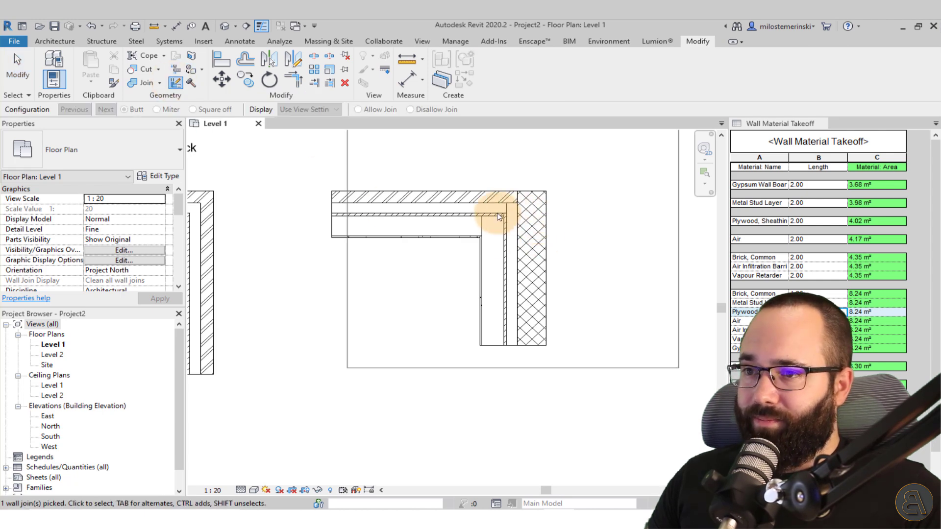
{"action": "left_click", "coordinate": [158, 109]}
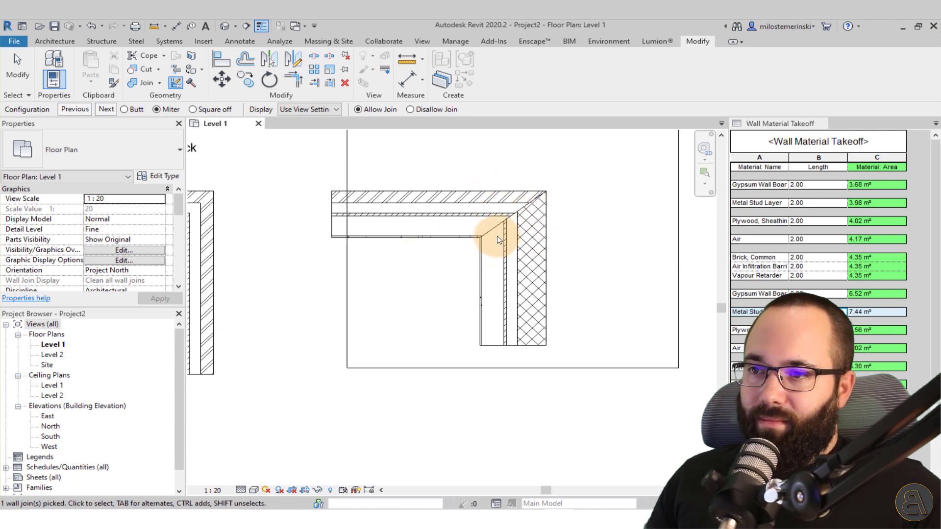
{"action": "scroll", "coordinate": [515, 204], "scroll_direction": "up", "scroll_amount": 3}
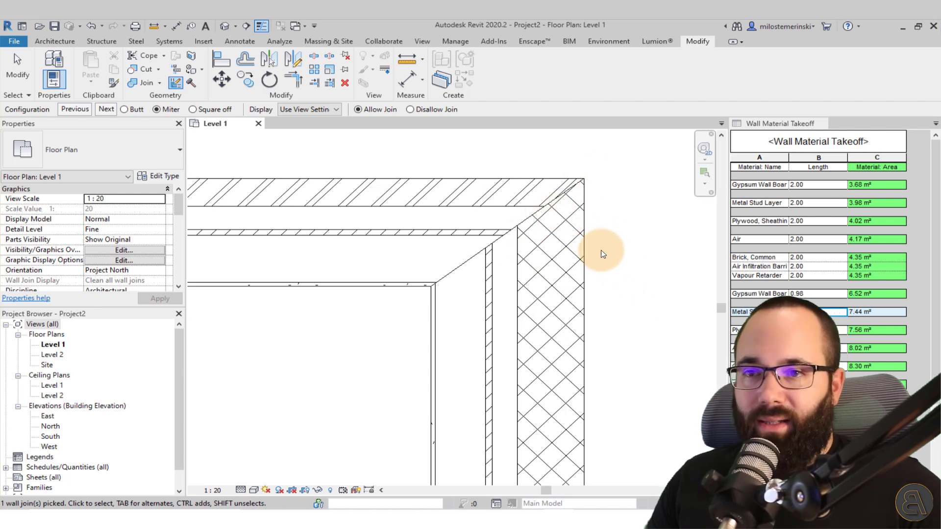
{"action": "left_click", "coordinate": [130, 112]}
{"action": "scroll", "coordinate": [490, 231], "scroll_direction": "down", "scroll_amount": 3}
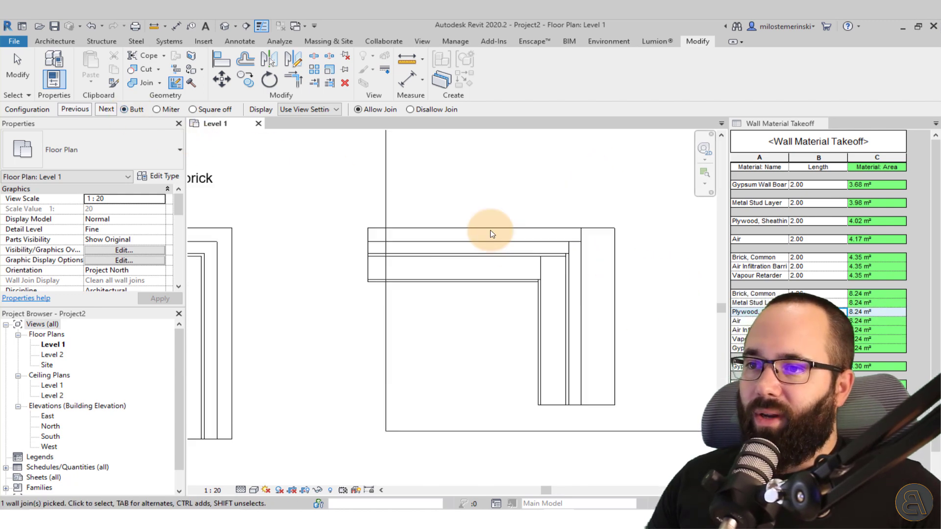
{"action": "key", "text": "Escape"}
{"action": "middle_click_drag", "start_coordinate": [477, 306], "coordinate": [548, 273]}
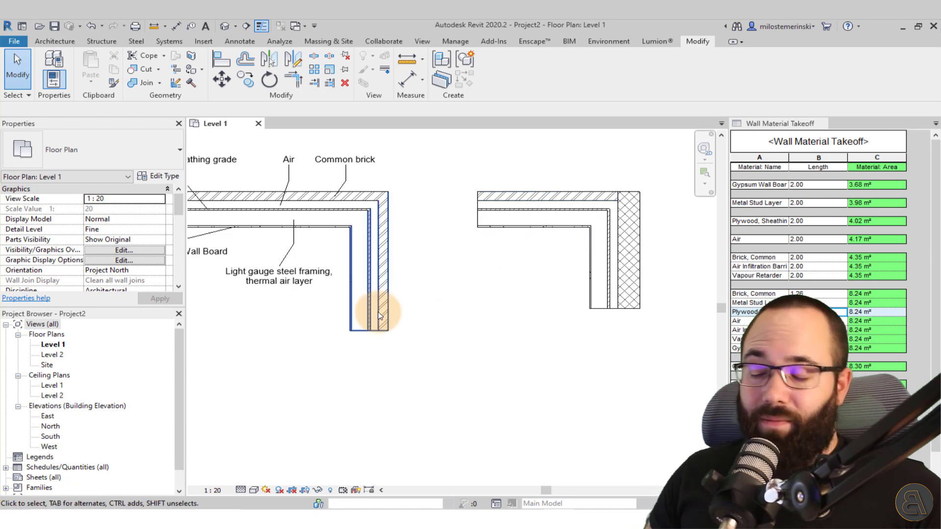
{"action": "middle_click_drag", "start_coordinate": [379, 313], "coordinate": [526, 322]}
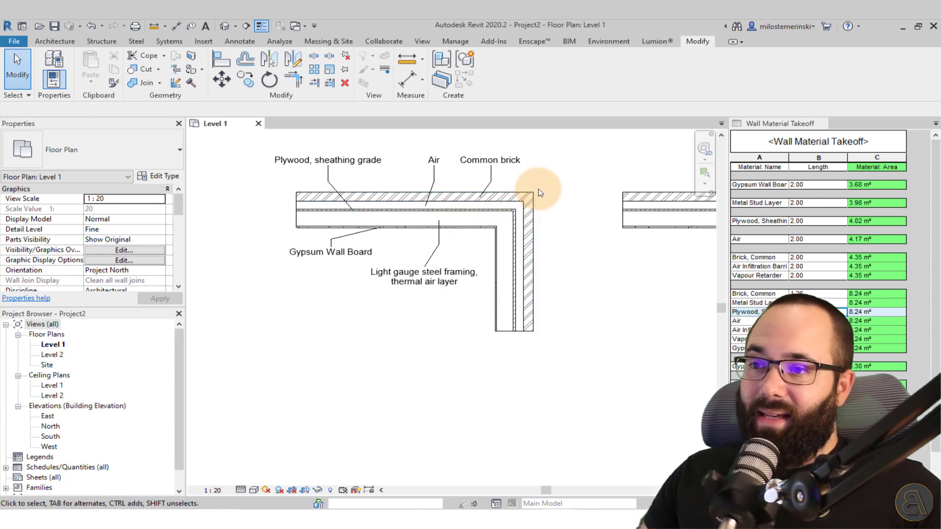
{"action": "left_click", "coordinate": [521, 207]}
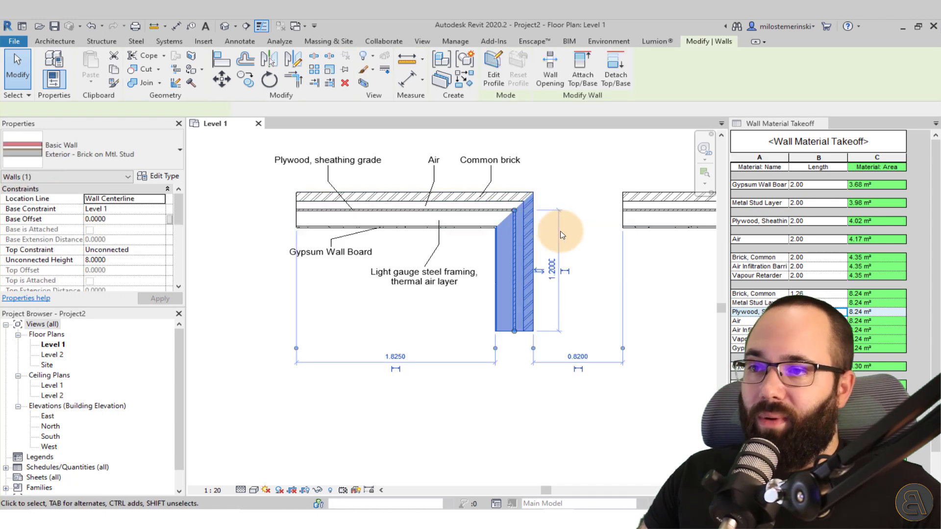
{"action": "left_click", "coordinate": [552, 199]}
{"action": "left_click", "coordinate": [806, 239]}
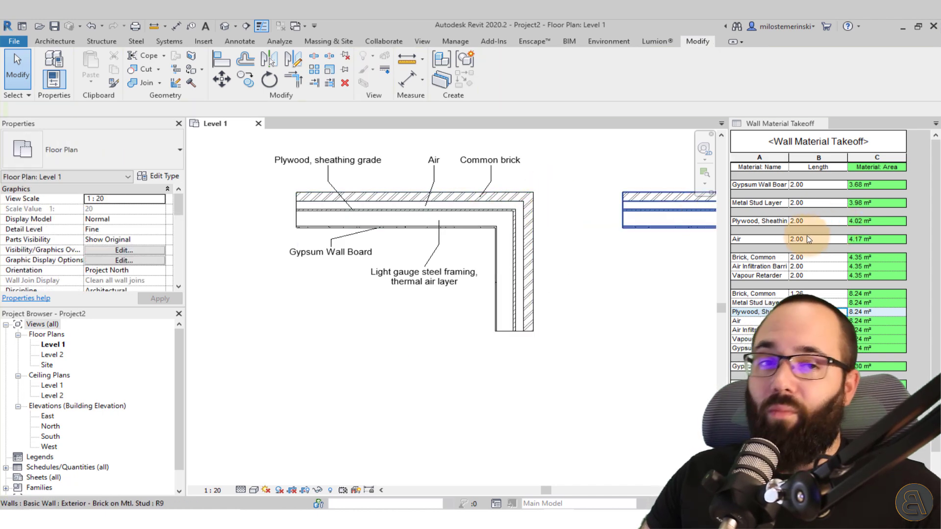
{"action": "left_click", "coordinate": [477, 298]}
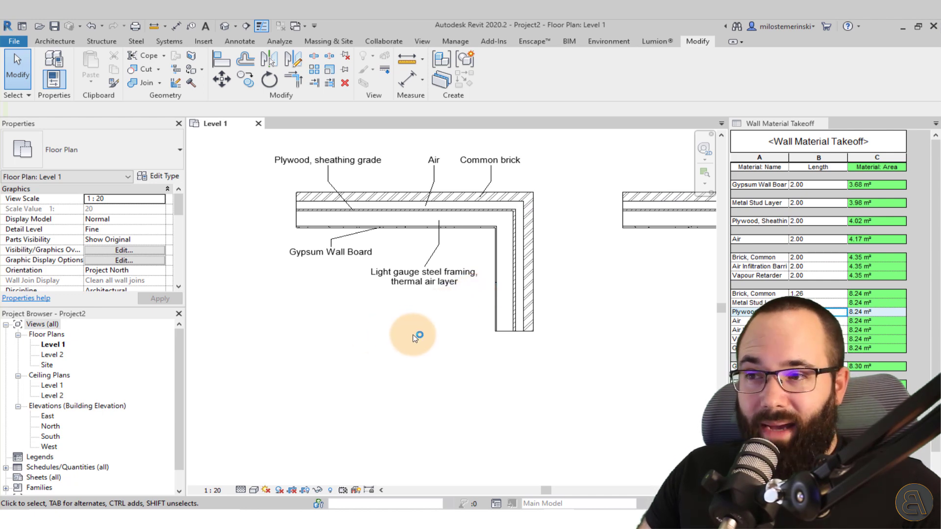
{"action": "middle_click_drag", "start_coordinate": [419, 336], "coordinate": [373, 346]}
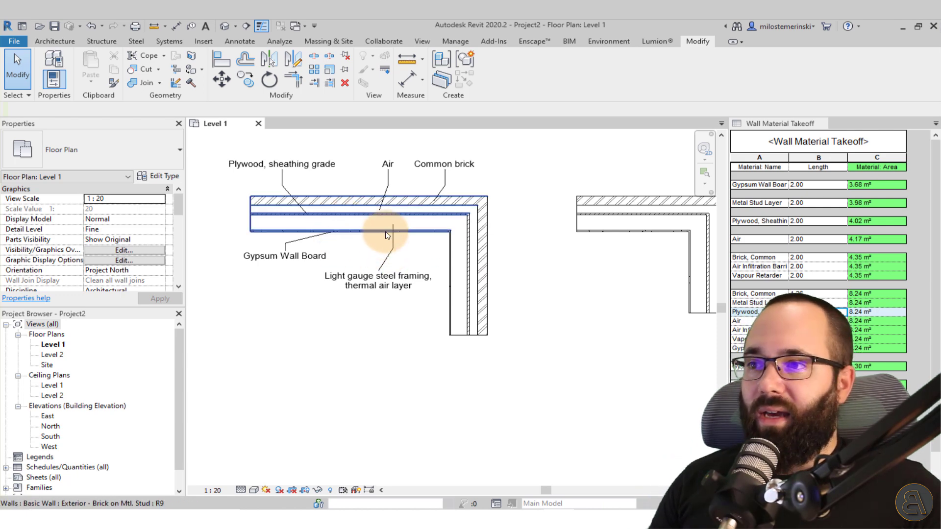
{"action": "left_click", "coordinate": [385, 232]}
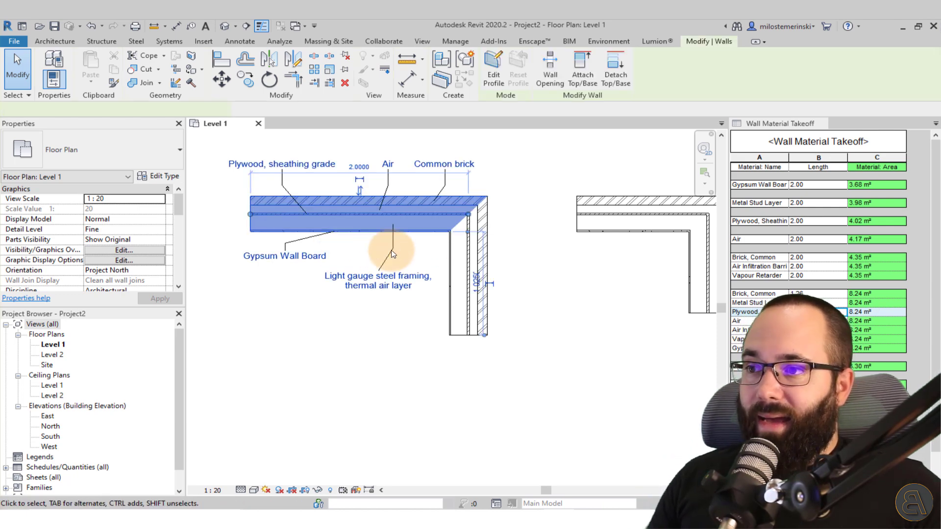
{"action": "left_click", "coordinate": [536, 267]}
{"action": "scroll", "coordinate": [305, 200], "scroll_direction": "up", "scroll_amount": 5}
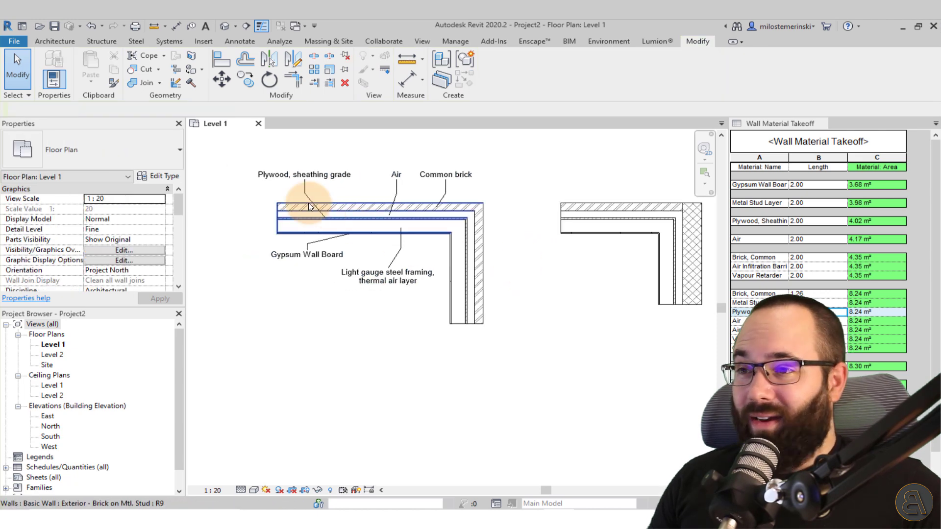
{"action": "middle_click_drag", "start_coordinate": [385, 255], "coordinate": [398, 274]}
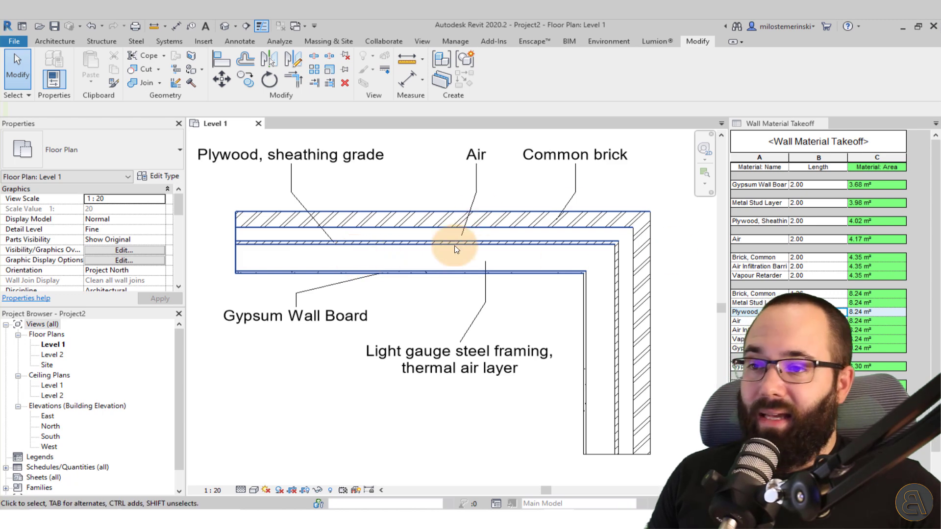
{"action": "left_click", "coordinate": [542, 271]}
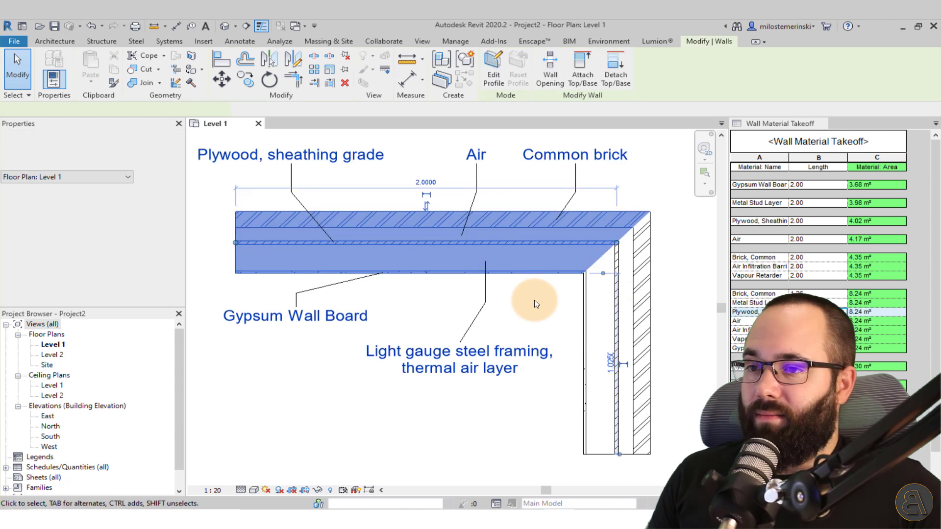
{"action": "key", "text": "Escape"}
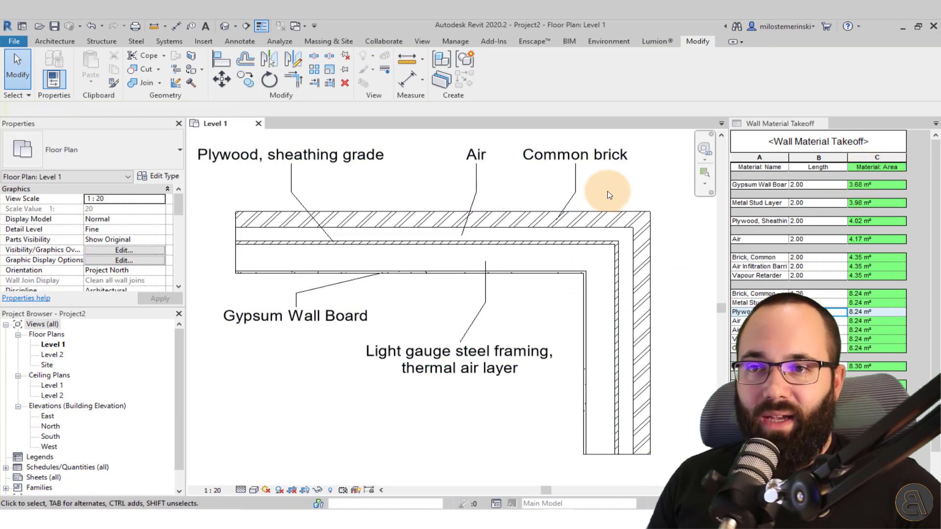